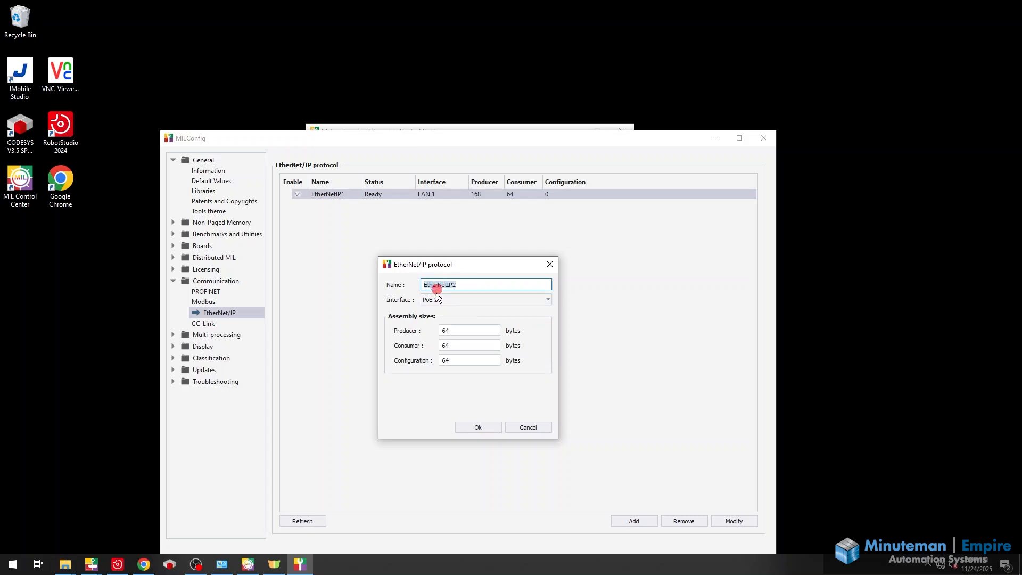
# Review the interface choices and the producer and consumer assembly sizes for a new EtherNet/IP instance, and cancel without adding it
pyautogui.click(436, 299)
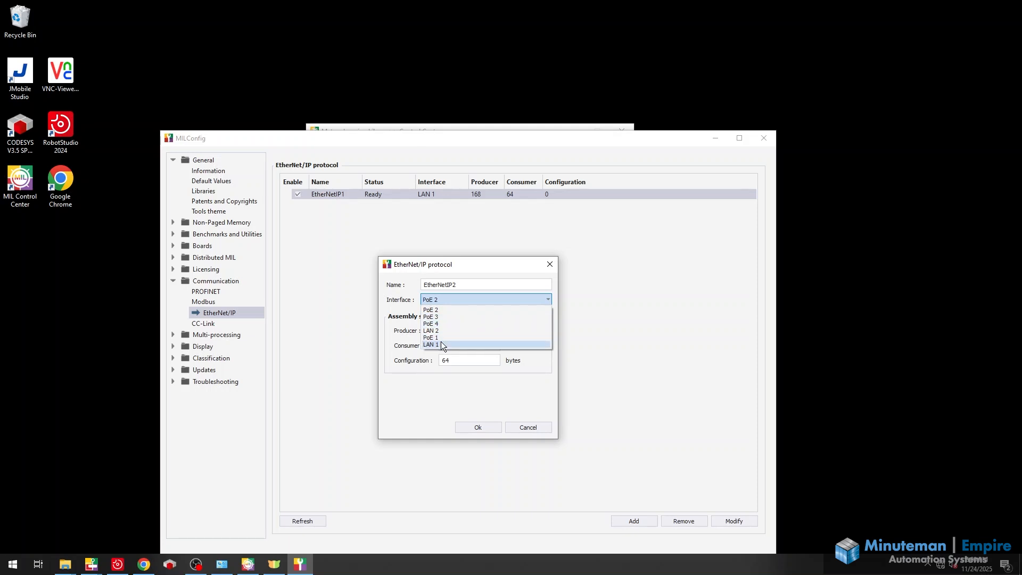
pyautogui.click(405, 327)
pyautogui.click(454, 330)
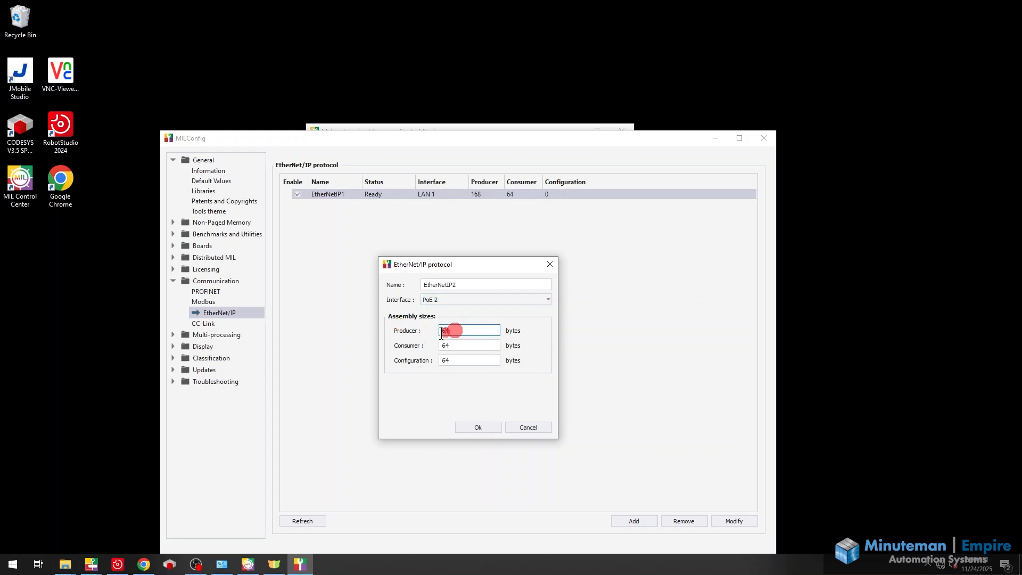
pyautogui.doubleClick(450, 346)
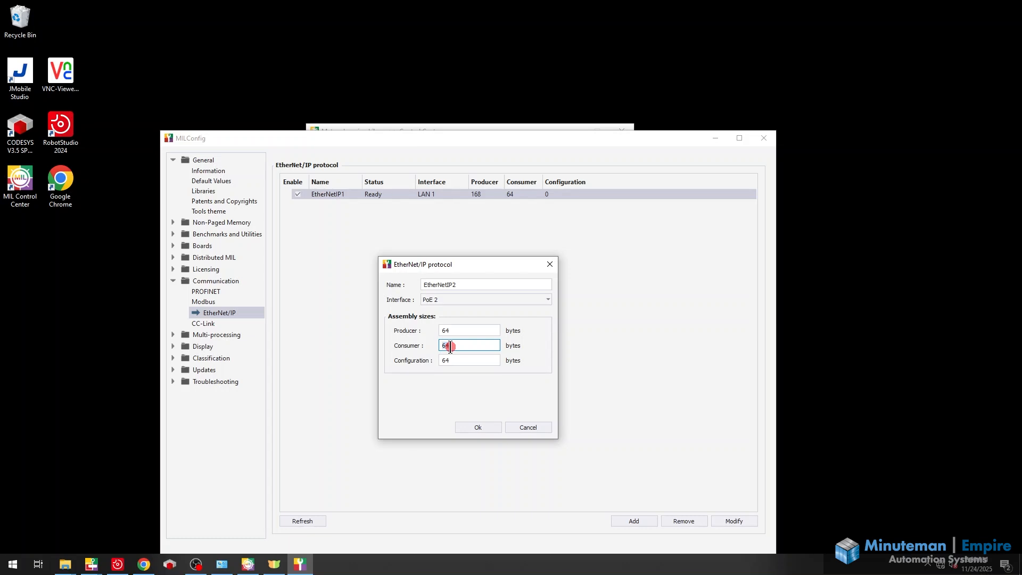
pyautogui.click(530, 428)
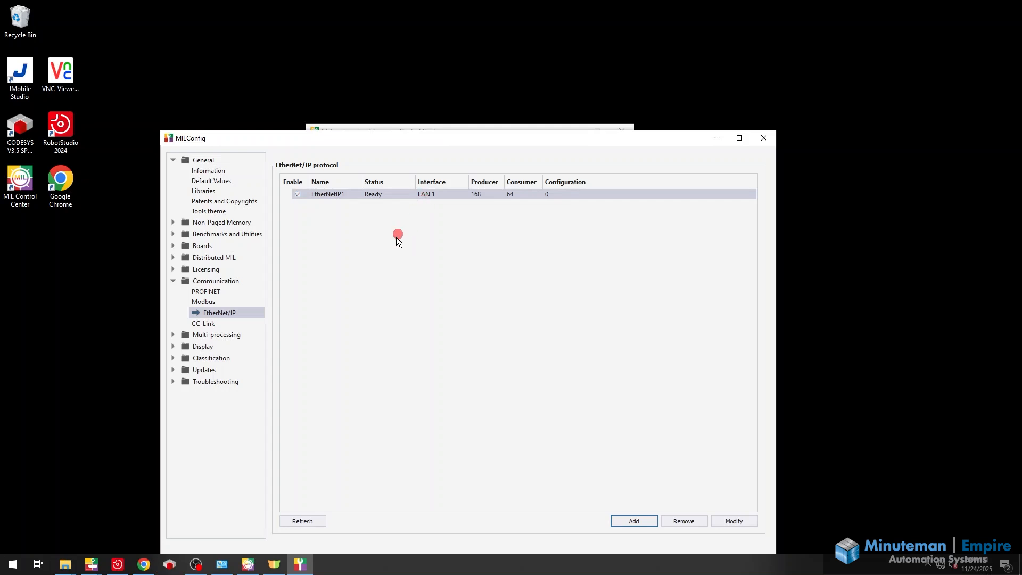
# Check the IPv4 address settings of the LAN 1 adapter in Network Connections and close the windows without changing anything
pyautogui.click(222, 564)
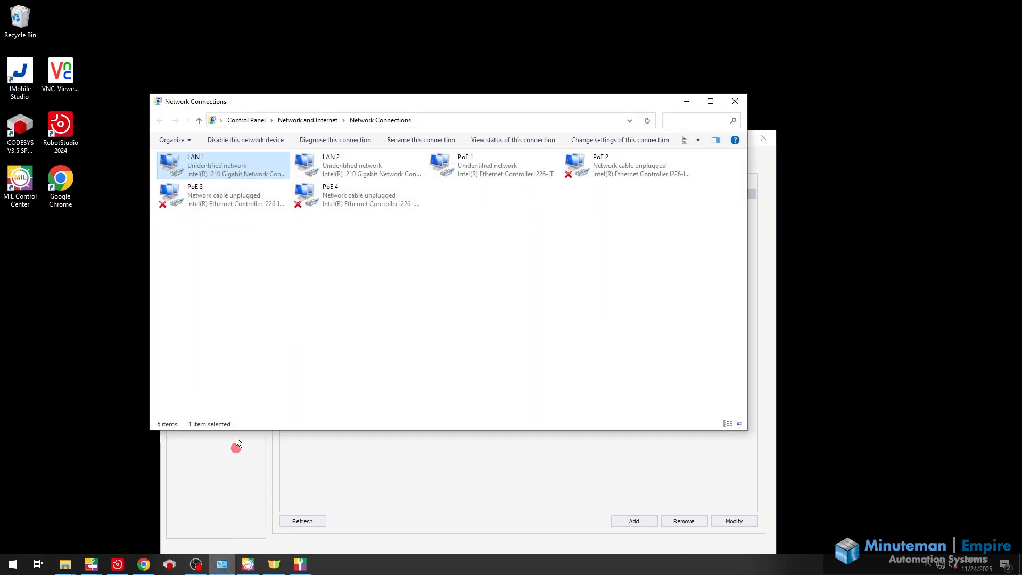
pyautogui.rightClick(195, 166)
pyautogui.click(244, 265)
pyautogui.click(257, 272)
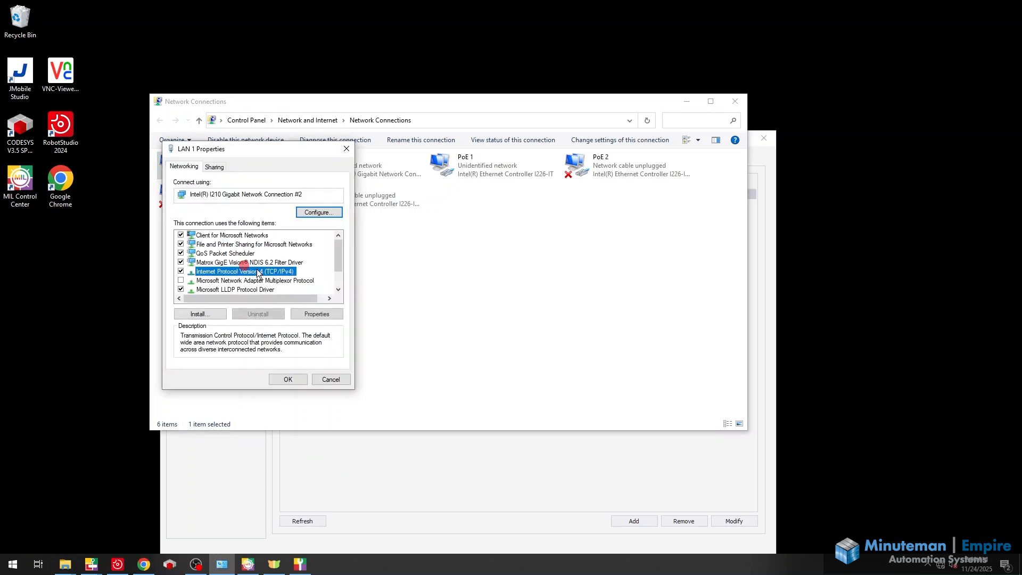
pyautogui.click(317, 314)
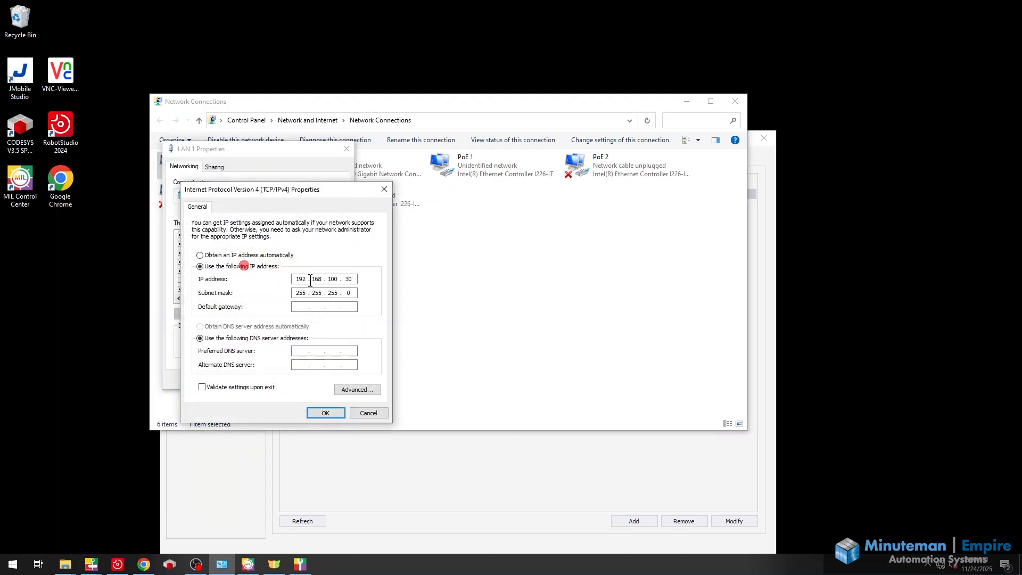
pyautogui.moveTo(297, 279); pyautogui.dragTo(312, 280)
pyautogui.doubleClick(314, 279)
pyautogui.doubleClick(331, 279)
pyautogui.click(326, 413)
pyautogui.click(300, 382)
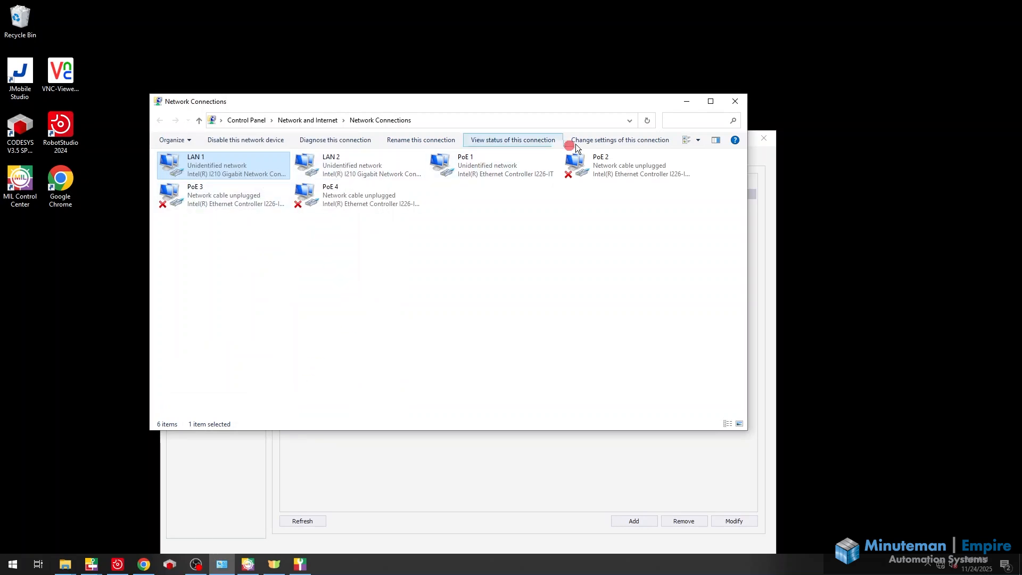
pyautogui.click(734, 102)
pyautogui.click(611, 128)
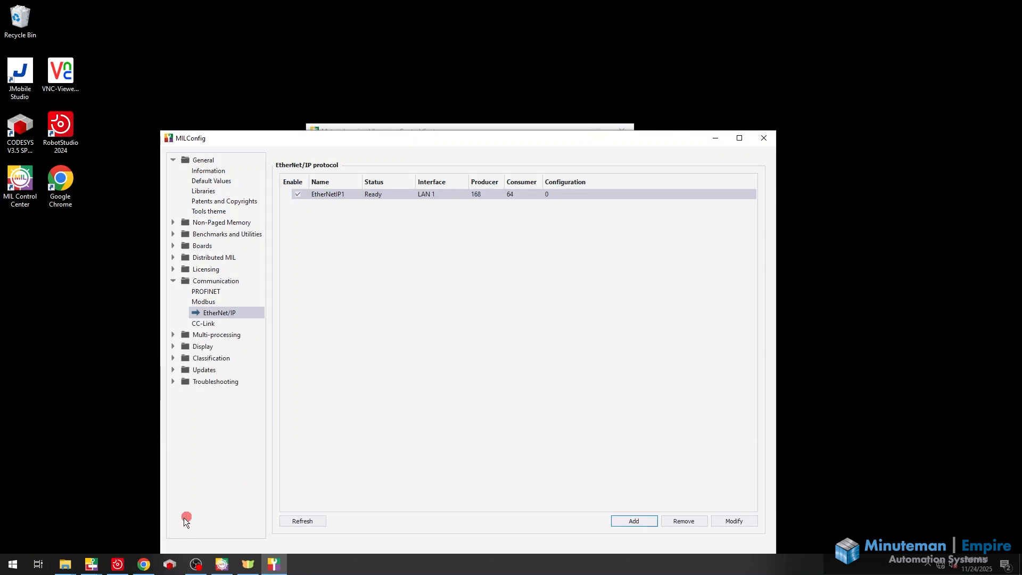
# Switch to File Explorer and show the EthernetIP folder containing the MATROX_2_0 file
pyautogui.click(74, 567)
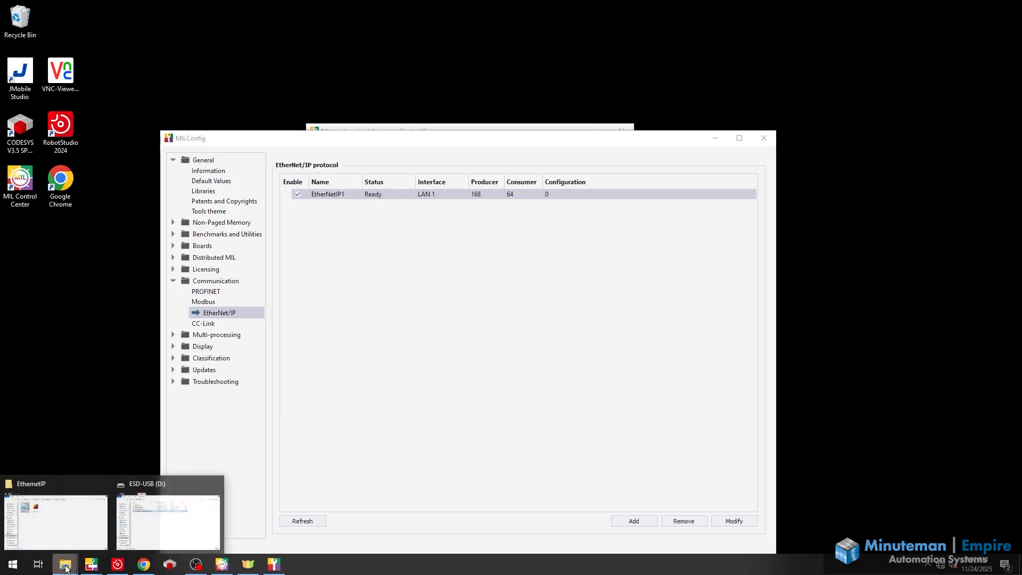
pyautogui.click(65, 538)
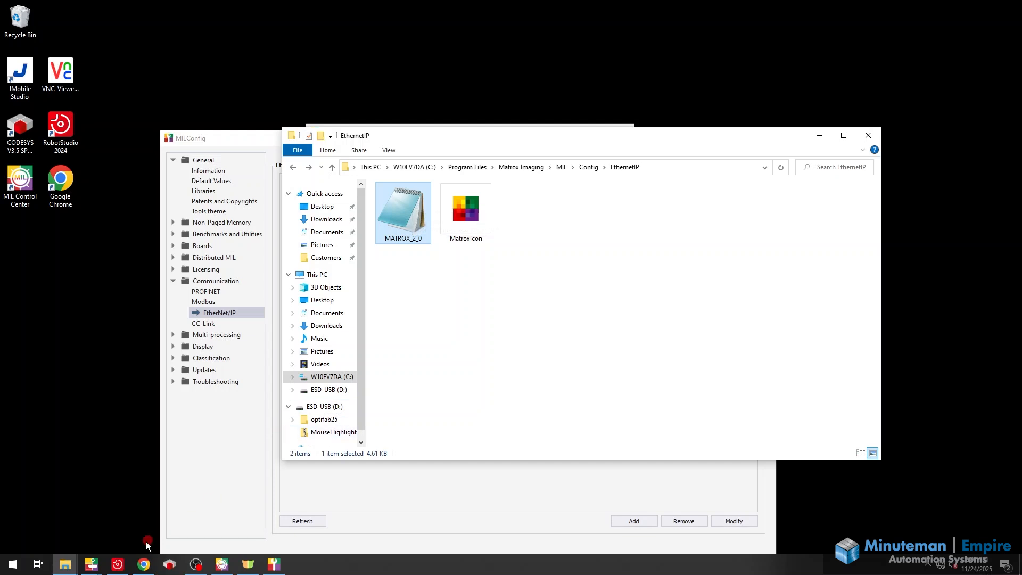
# Switch to Matrox Design Assistant and open the project's EtherNet/IP configuration
pyautogui.moveTo(93, 565)
pyautogui.click(82, 532)
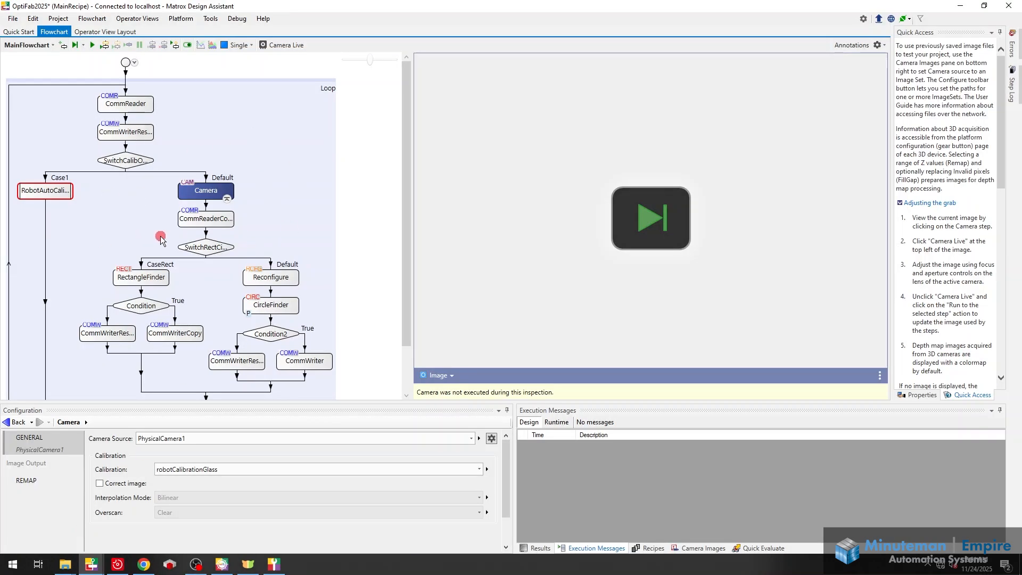
pyautogui.click(61, 19)
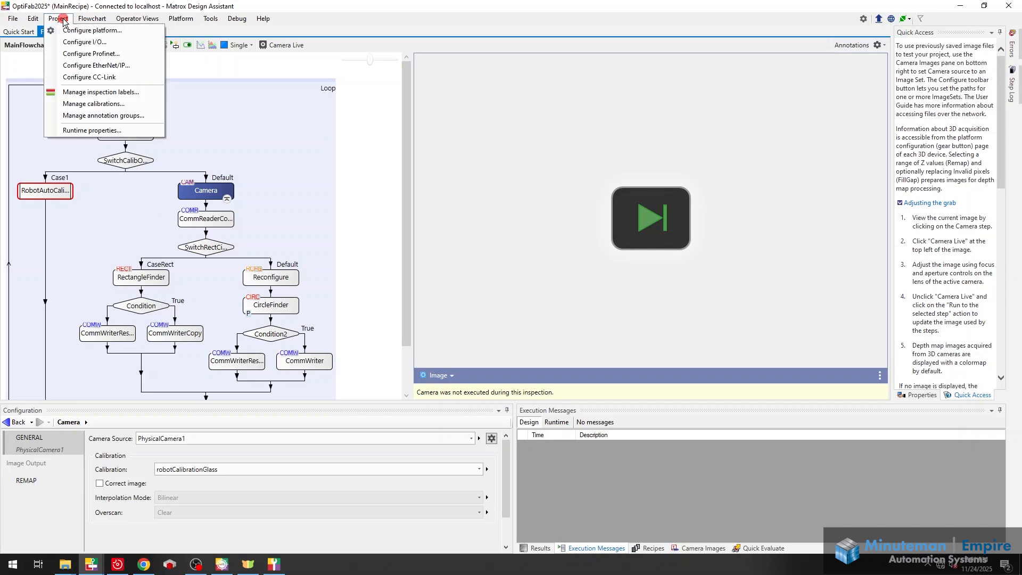
pyautogui.click(79, 66)
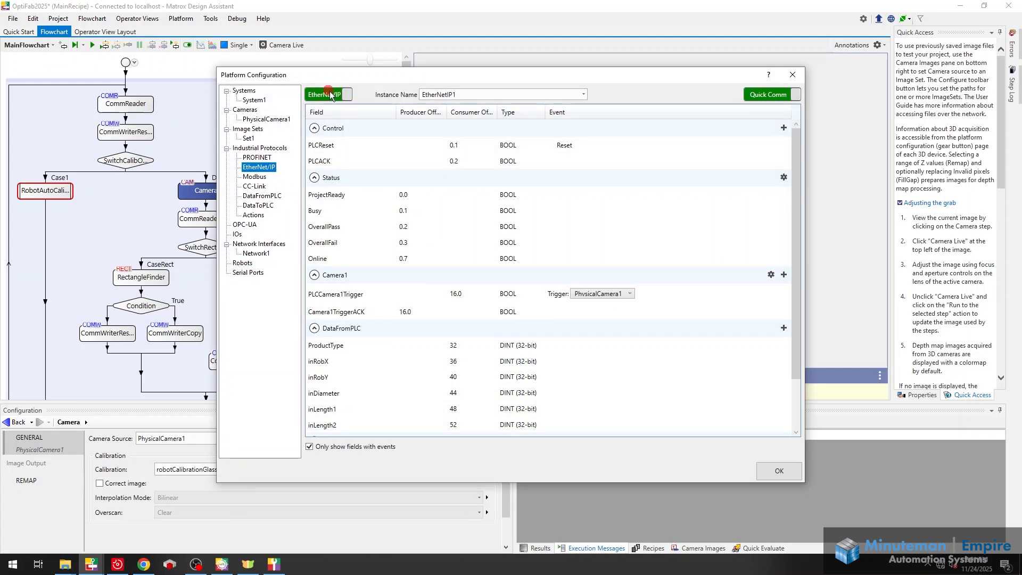
# Check the available EtherNet/IP instance names, and turn Quick Comm off and back on to compare the fields
pyautogui.click(468, 96)
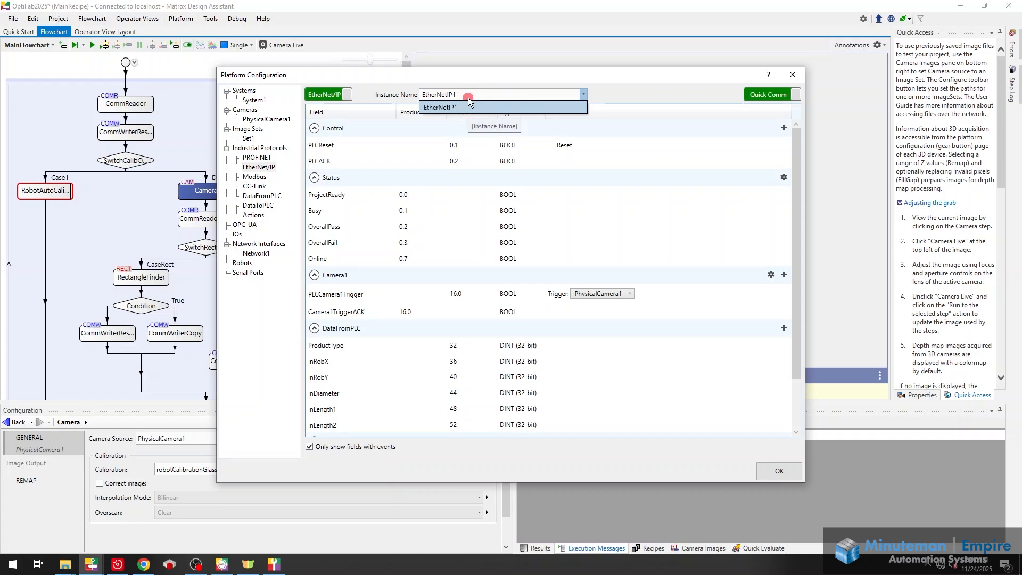
pyautogui.click(643, 88)
pyautogui.click(795, 94)
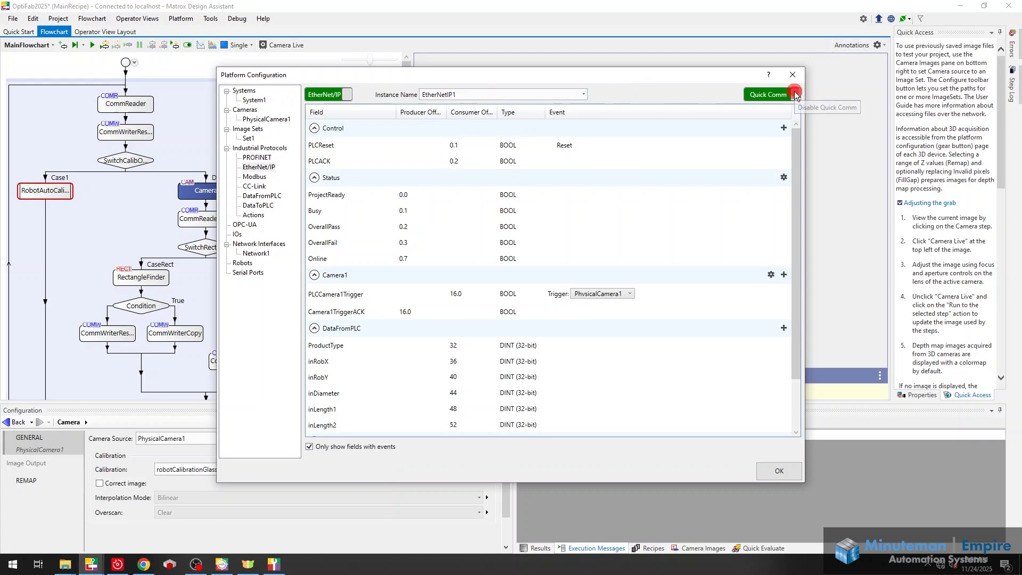
pyautogui.click(756, 96)
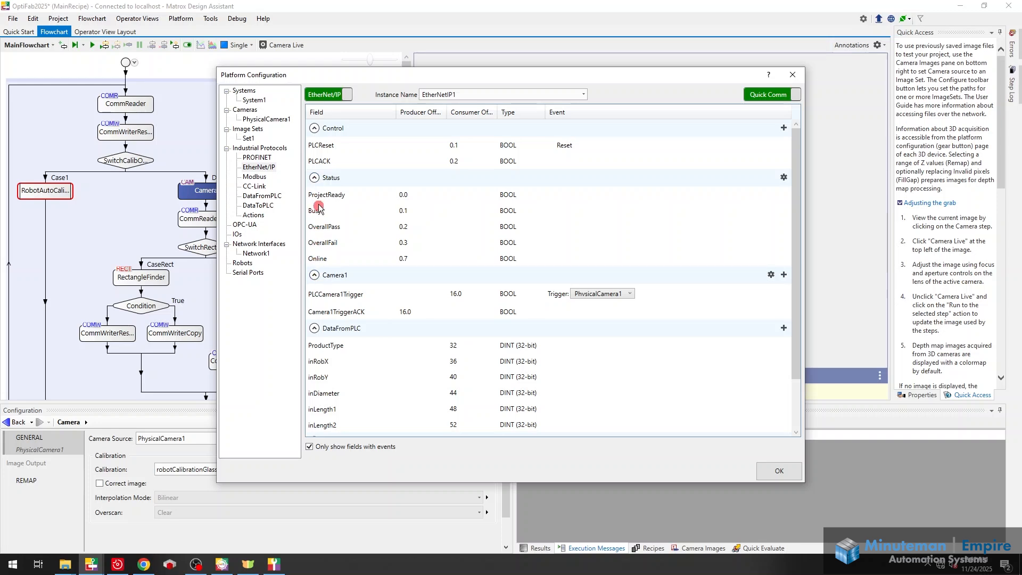
# Examine the fields to read from the PLC in DataFromPLC, including ProductType, inRobX, inRobY and inDiameter
pyautogui.click(262, 195)
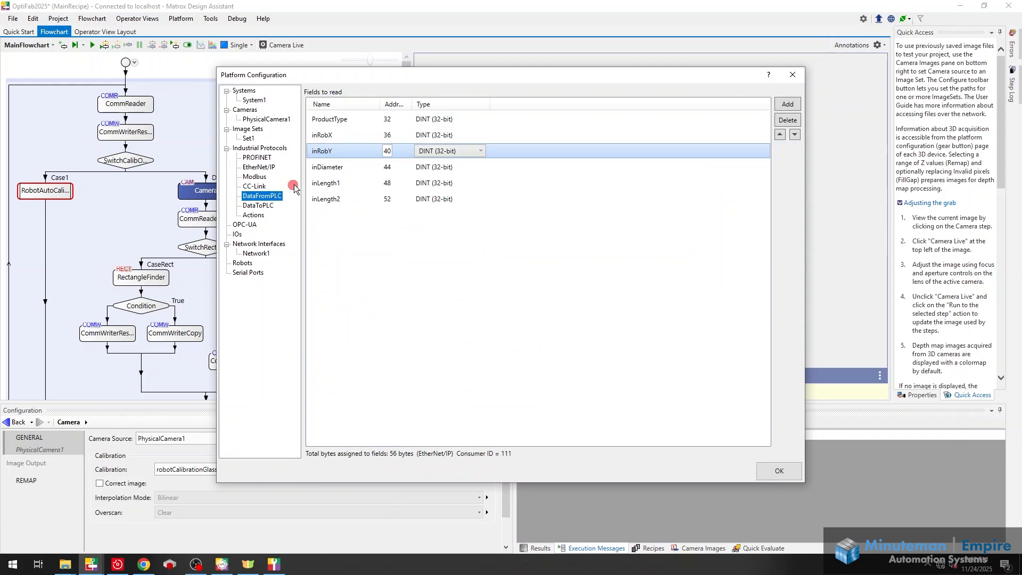
pyautogui.click(341, 137)
pyautogui.click(327, 152)
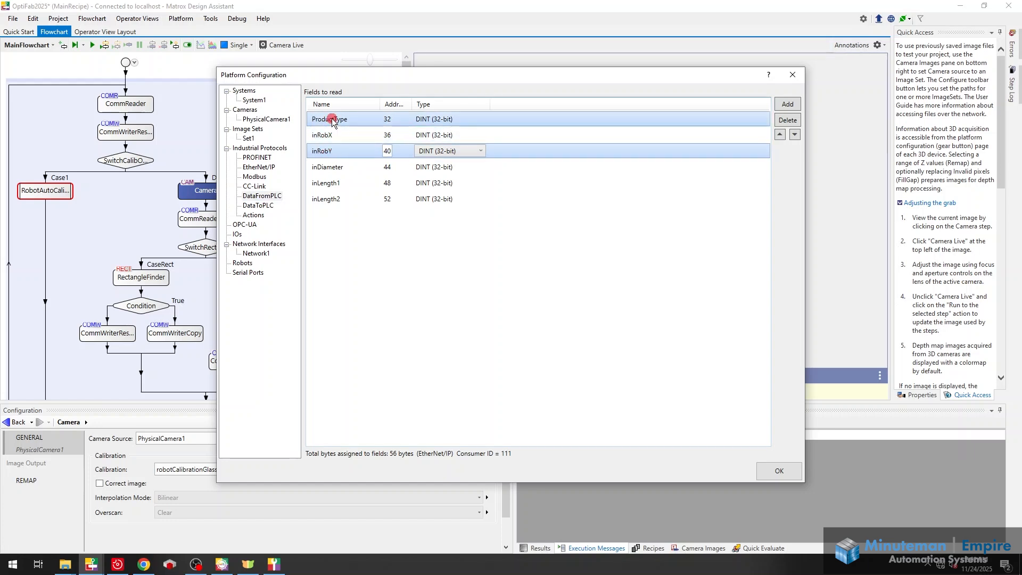
pyautogui.click(333, 167)
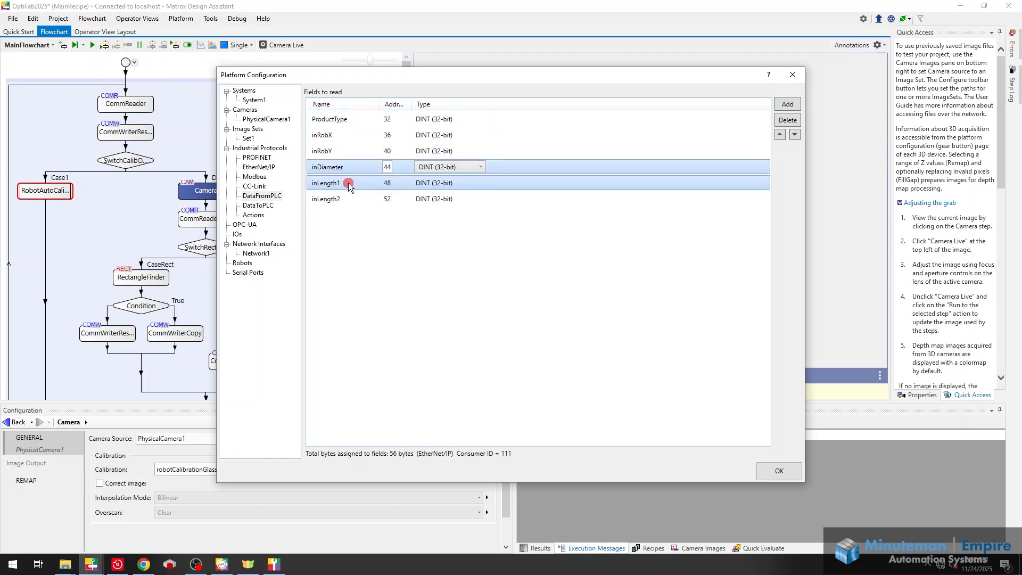
# Examine the DataToPLC fields to write, such as outCamX, and the configured industrial protocol actions
pyautogui.click(257, 207)
pyautogui.click(345, 122)
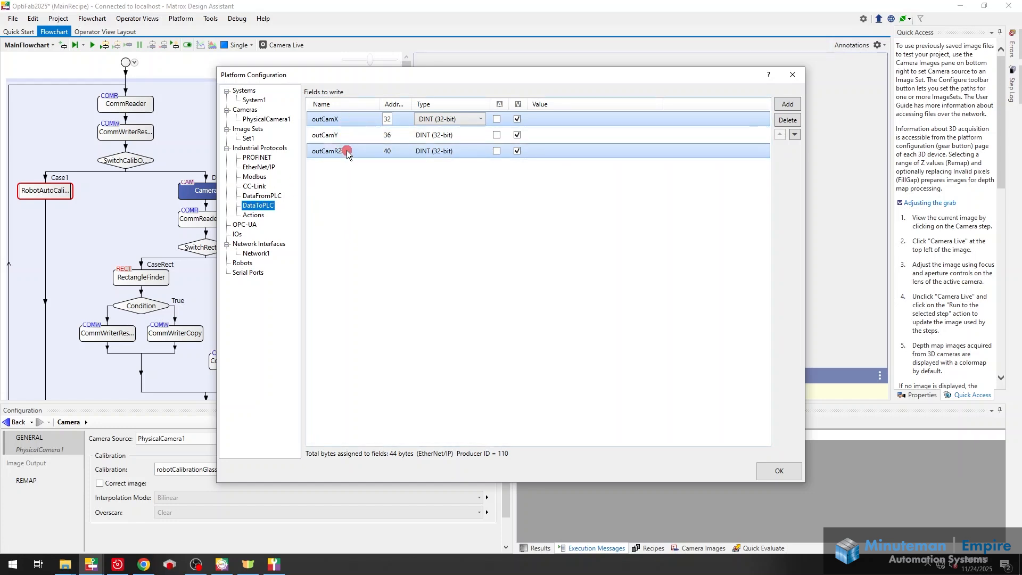
pyautogui.click(254, 216)
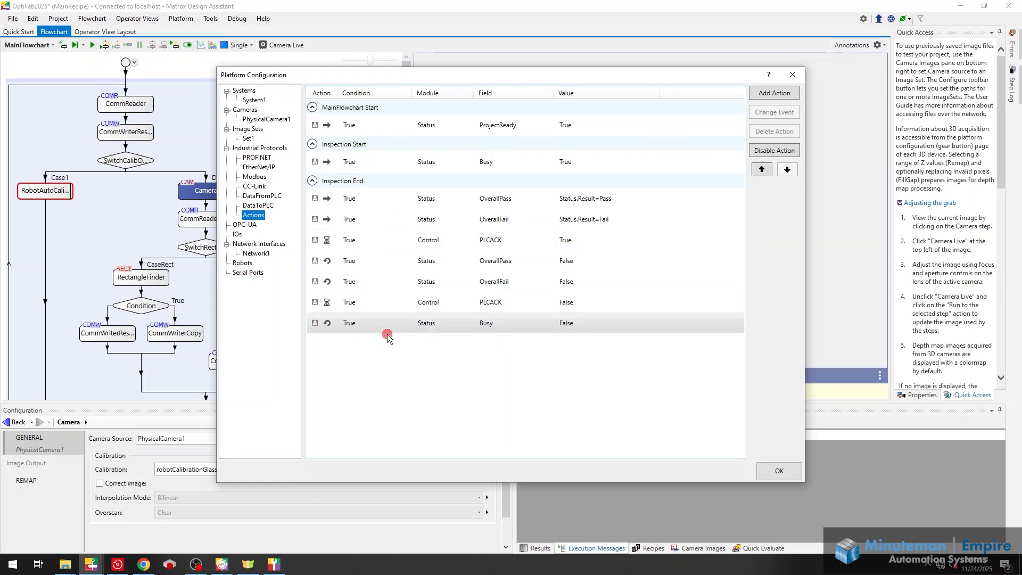
# Look over the Industrial Protocols overview, the OPC-UA settings and the Network1 interface details
pyautogui.click(274, 149)
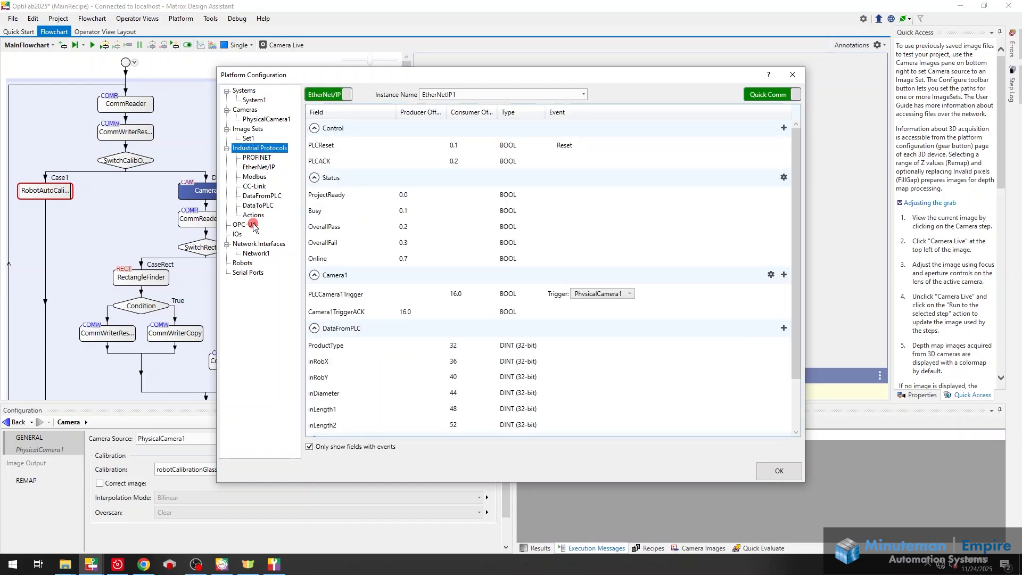
pyautogui.click(252, 224)
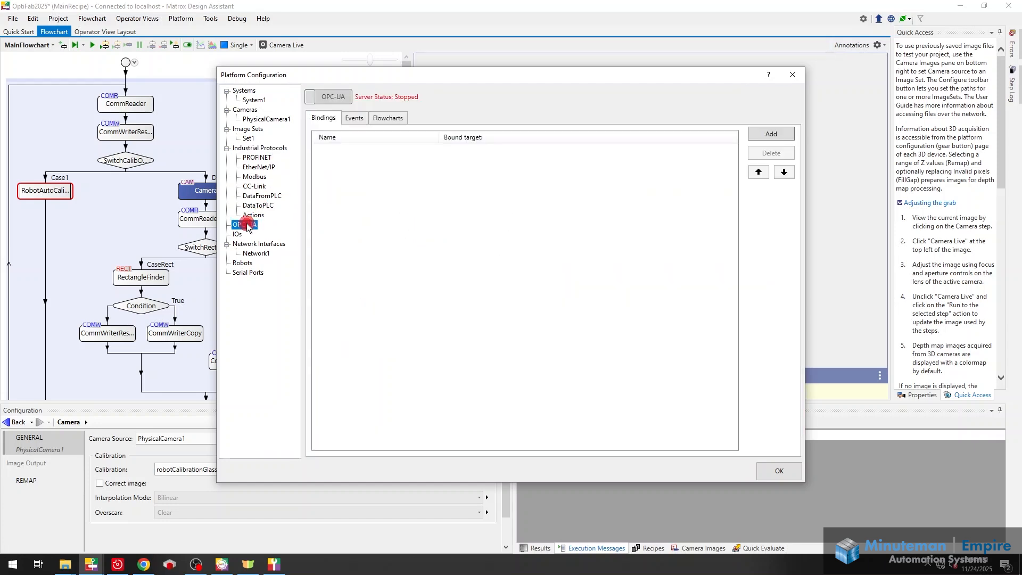
pyautogui.click(257, 253)
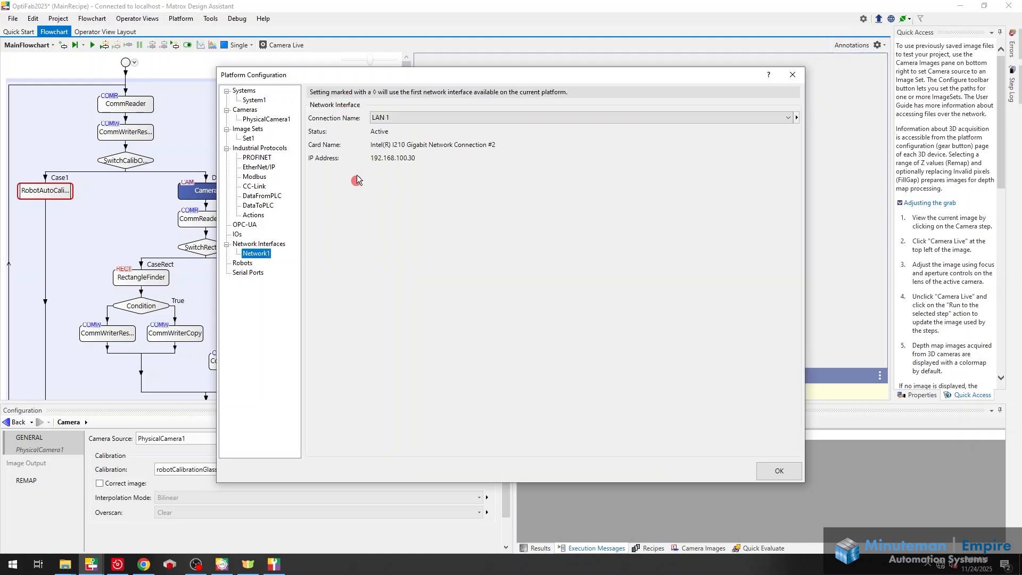
# View the robot manufacturers available for a direct robot connection, and close Platform Configuration without adding a robot
pyautogui.click(243, 263)
pyautogui.click(785, 96)
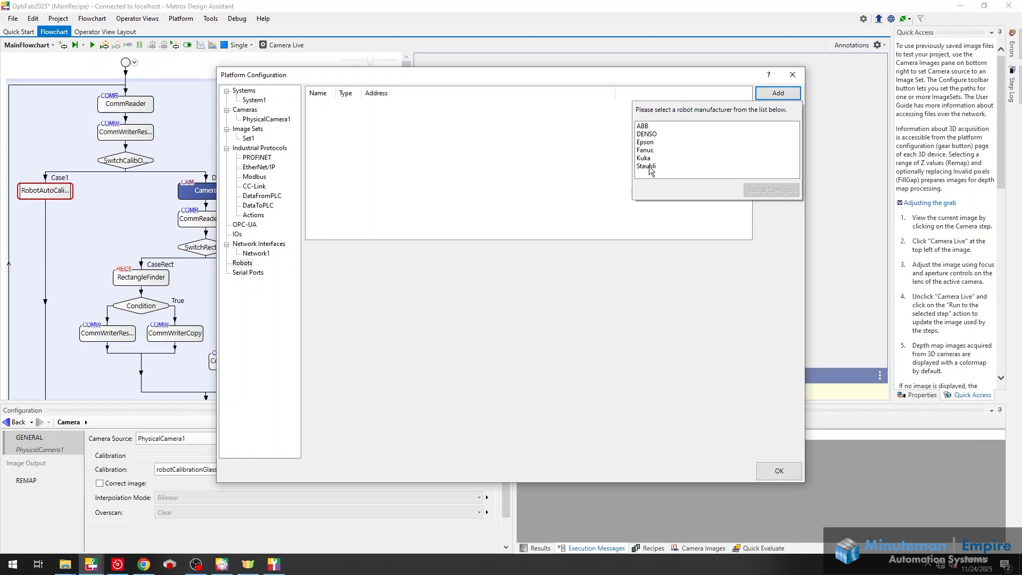
pyautogui.click(558, 174)
pyautogui.click(612, 162)
pyautogui.click(521, 119)
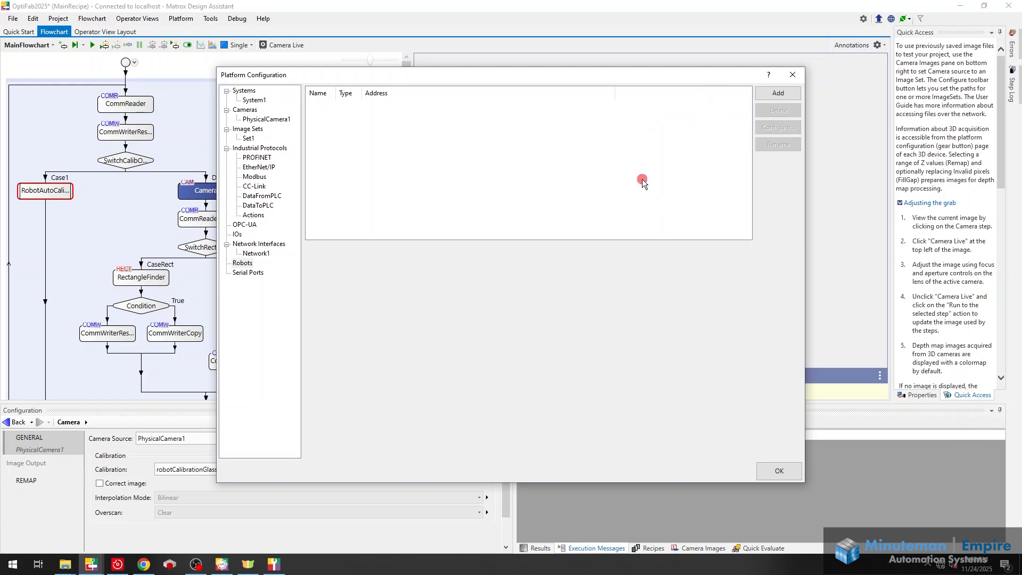
pyautogui.click(779, 471)
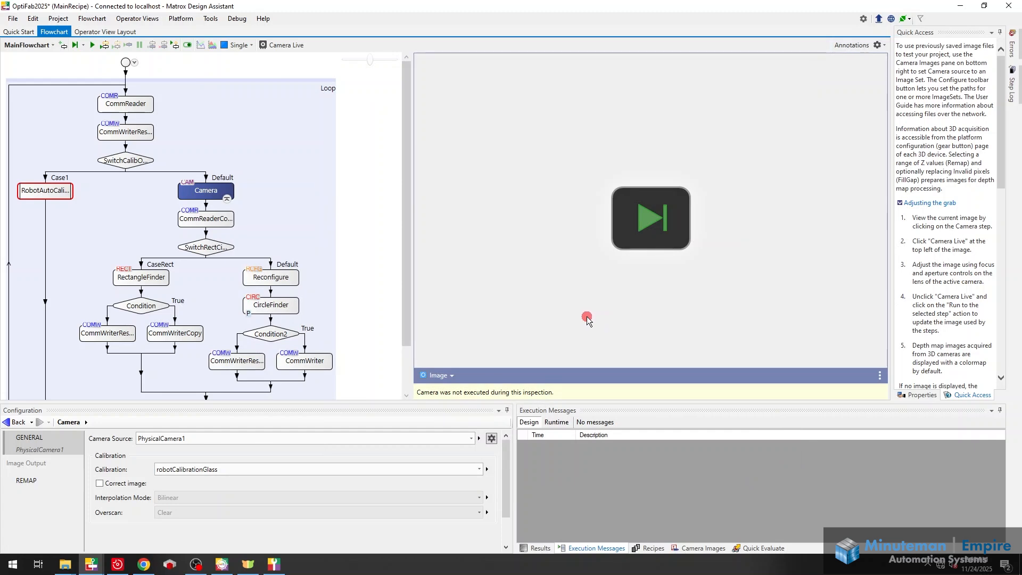
# Minimize Design Assistant and bring up RobotStudio's Camera_EV7 I/O signals beside the Comms page in Chrome
pyautogui.click(963, 5)
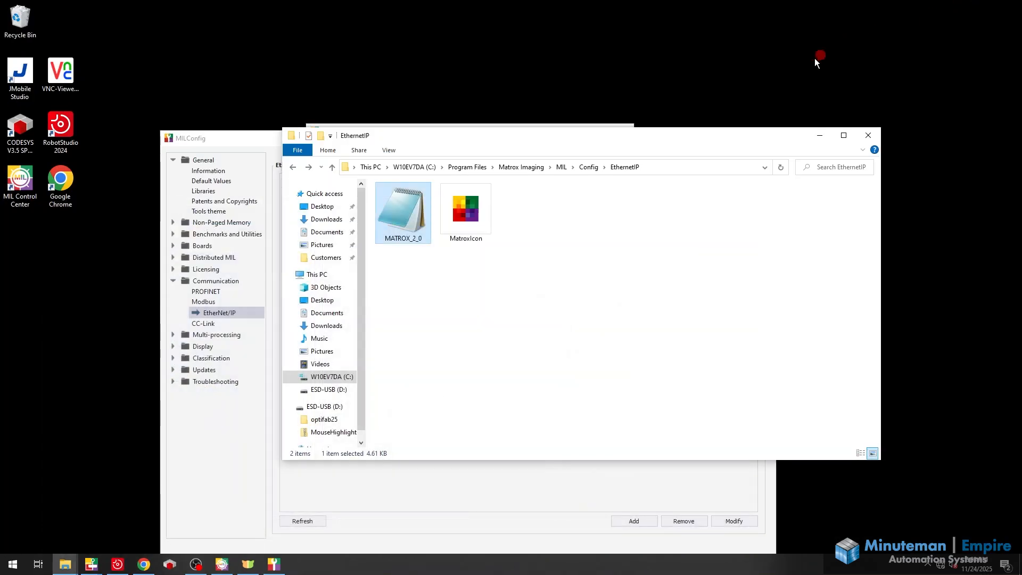
pyautogui.click(118, 564)
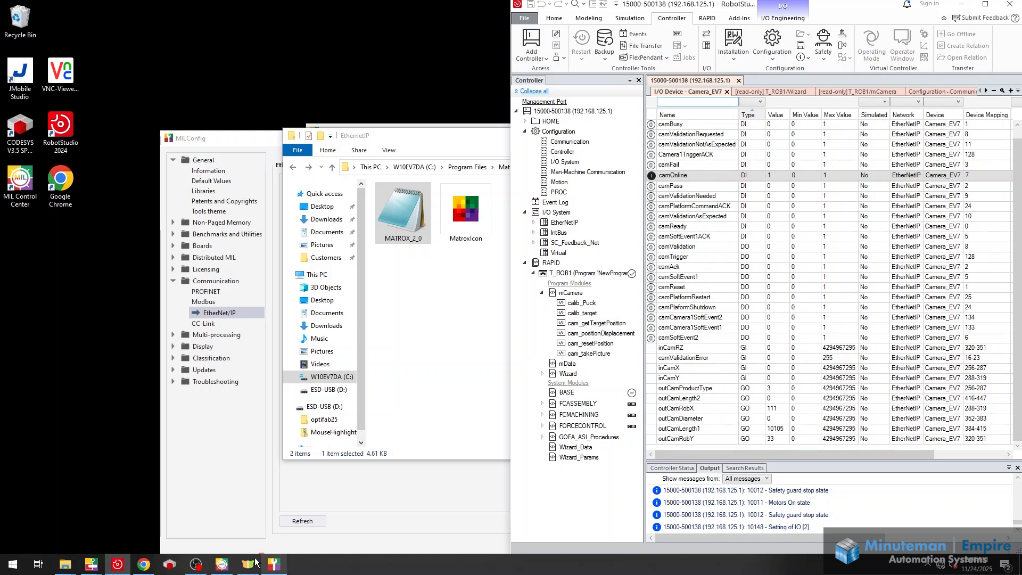
pyautogui.click(147, 568)
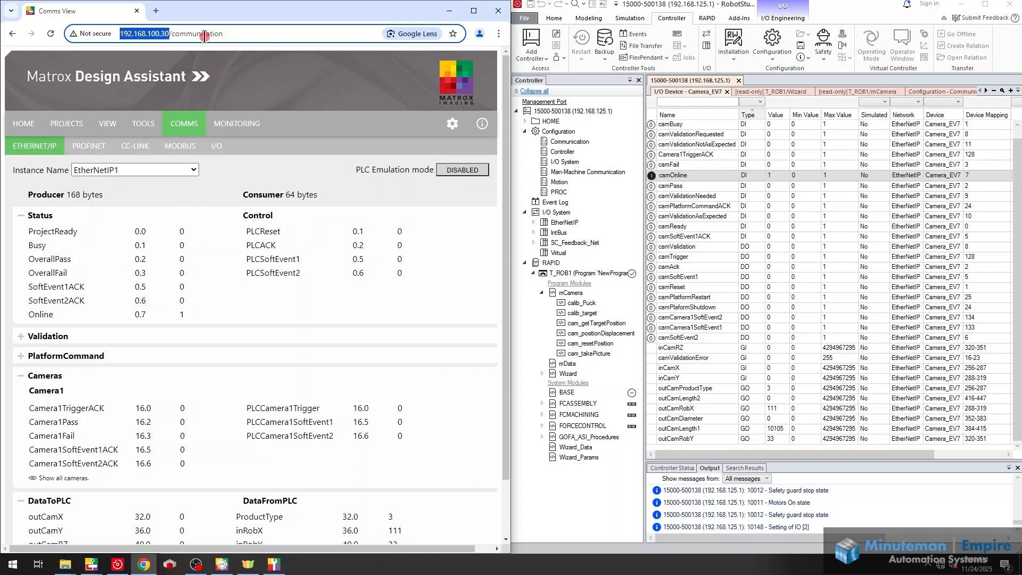
# Check the EtherNetIP1 instance on the Comms page: producer and consumer sizes, Online status, and the DataToPLC and DataFromPLC values
pyautogui.click(175, 170)
pyautogui.click(170, 171)
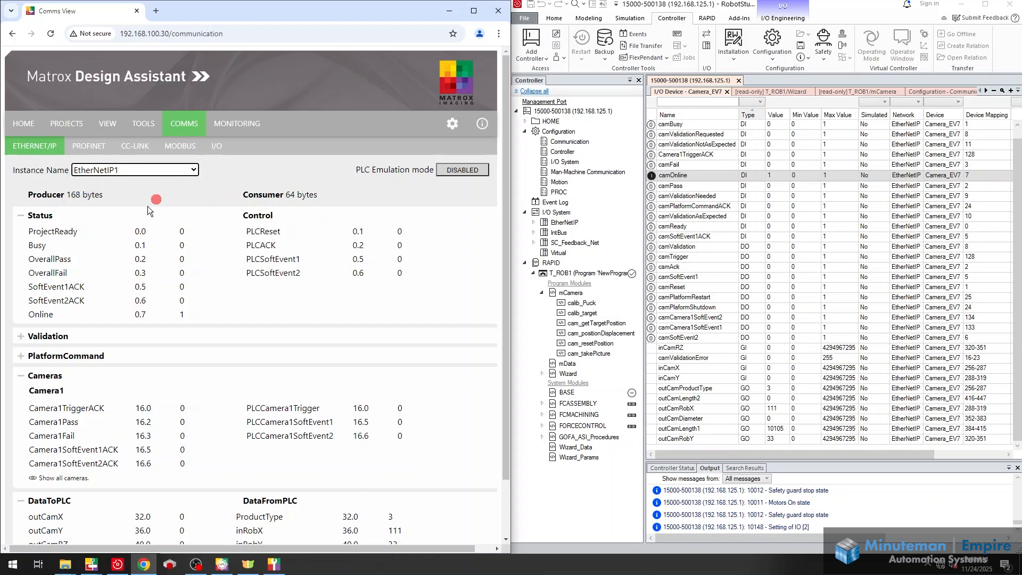
pyautogui.moveTo(68, 194); pyautogui.dragTo(93, 196)
pyautogui.moveTo(285, 196); pyautogui.dragTo(315, 201)
pyautogui.moveTo(175, 311); pyautogui.dragTo(187, 316)
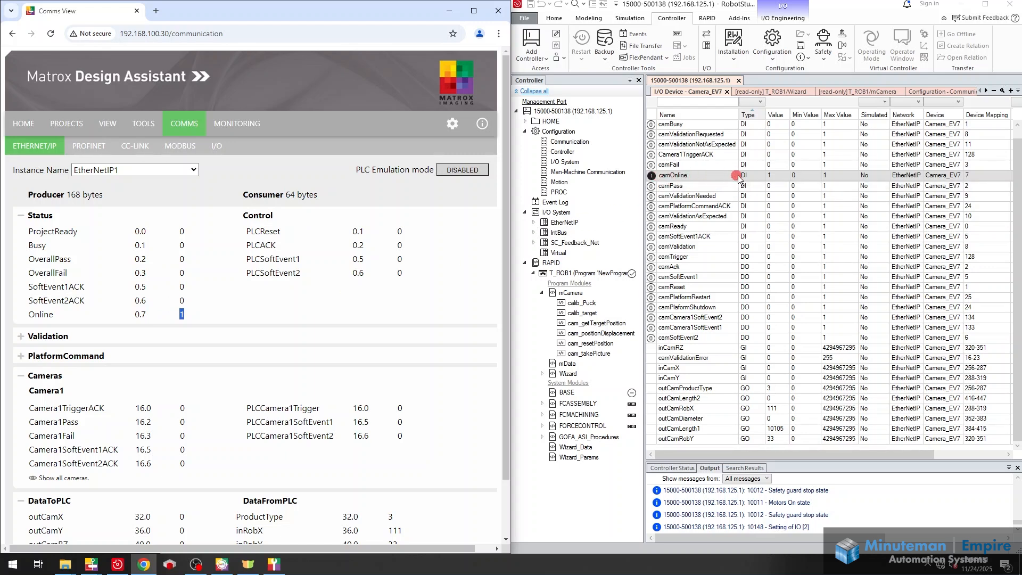
pyautogui.scroll(-2, 394, 380)
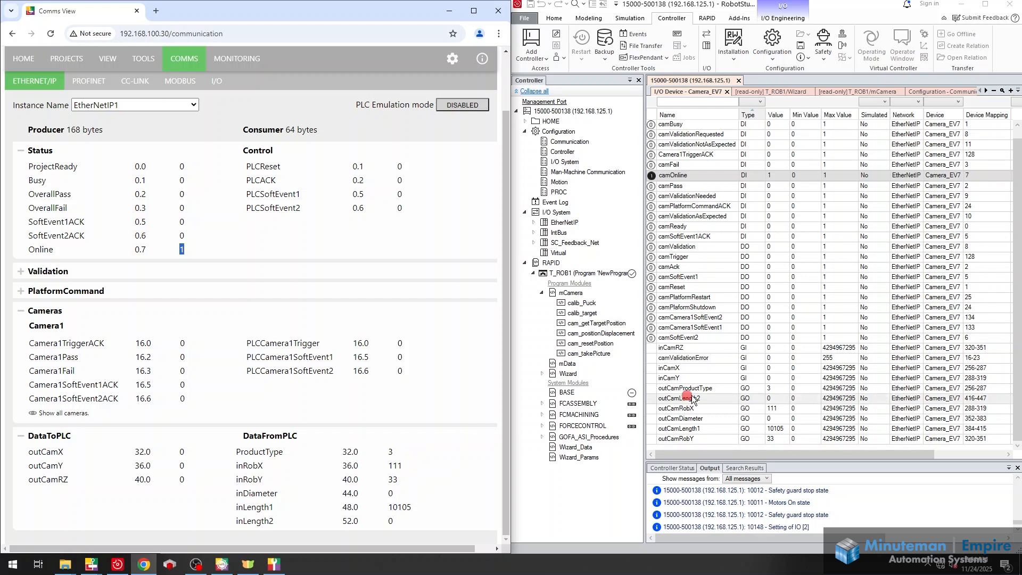
# Set the Camera_EV7 group outputs outCamProductType to 1 and outCamRobX to 222
pyautogui.click(777, 387)
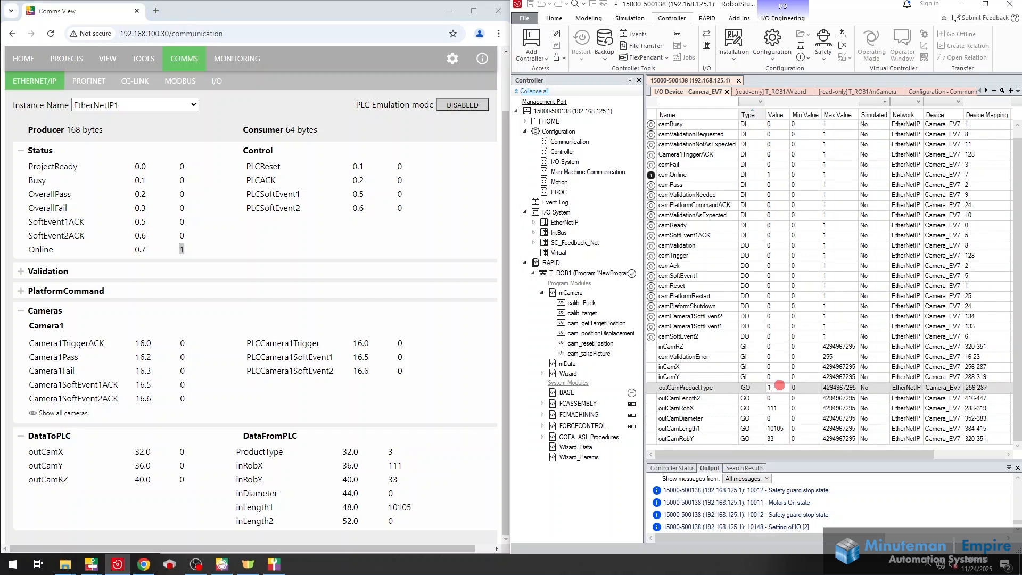
pyautogui.write('1')
pyautogui.press('Return')
pyautogui.click(780, 409)
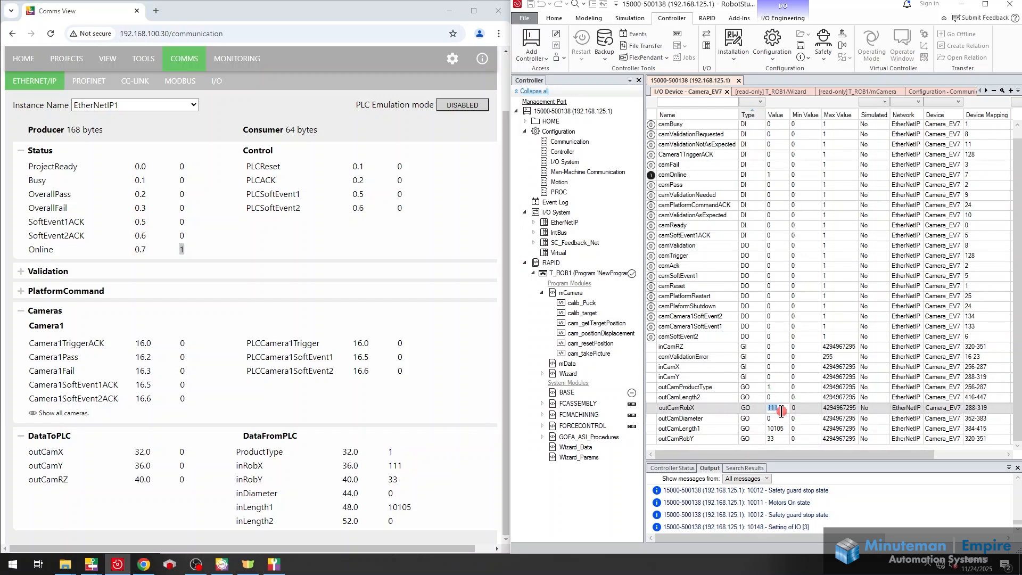
pyautogui.write('222')
pyautogui.press('Return')
# Set outCamLength1 to 105 and outCamRobY to 22, and compare them with the DataFromPLC values on the Comms page
pyautogui.click(783, 427)
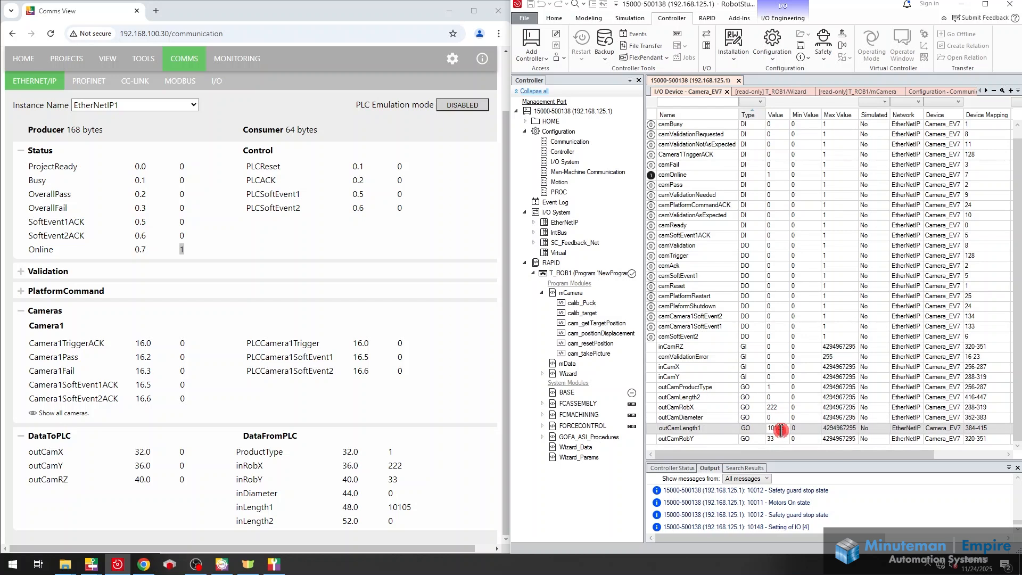
pyautogui.moveTo(787, 428); pyautogui.dragTo(774, 427)
pyautogui.click(780, 438)
pyautogui.write('22')
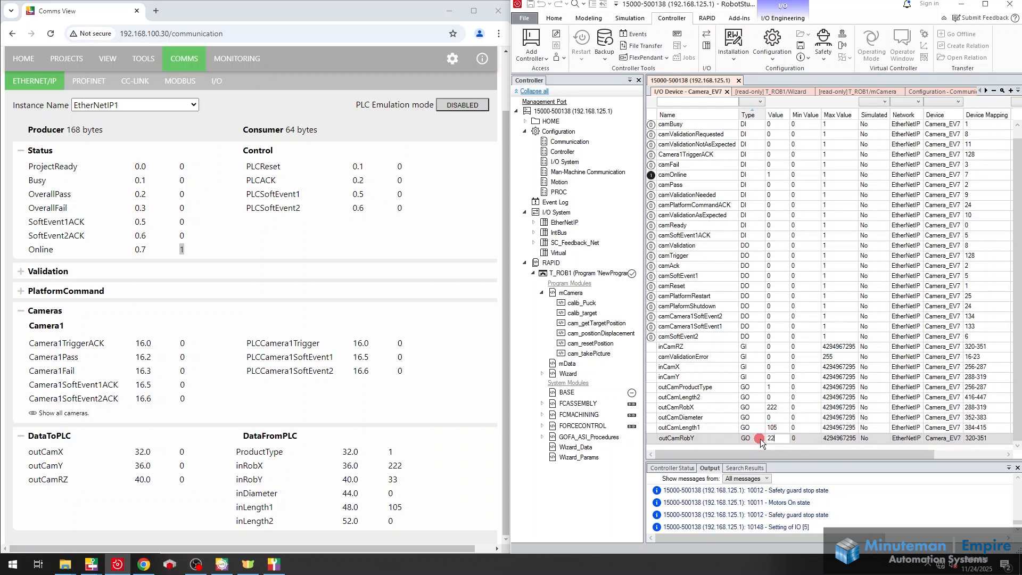
pyautogui.click(732, 417)
pyautogui.click(472, 536)
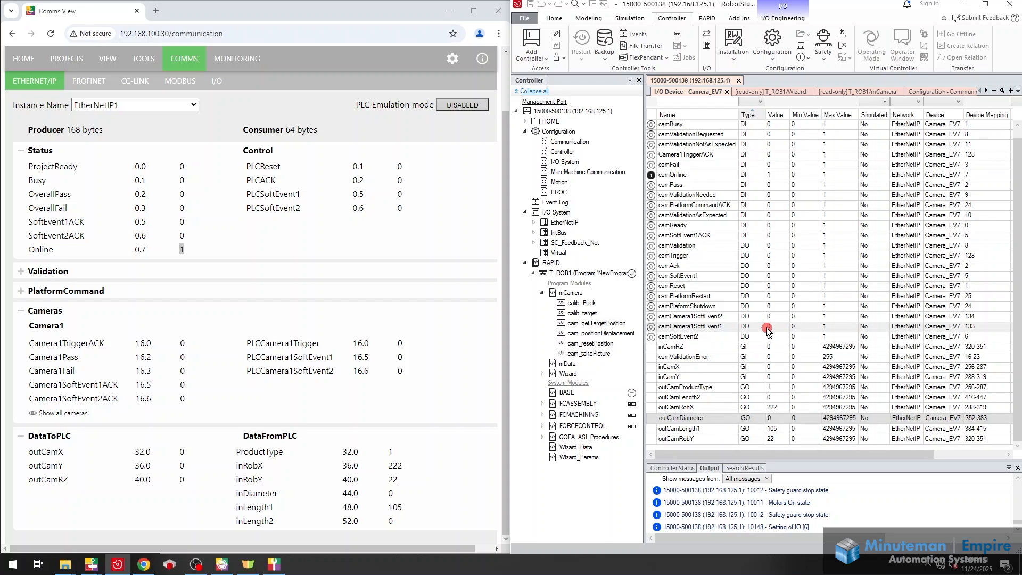
# Look through the imported EDS files in I/O Engineering for MATROX_2_0.eds, and close the list
pyautogui.click(776, 19)
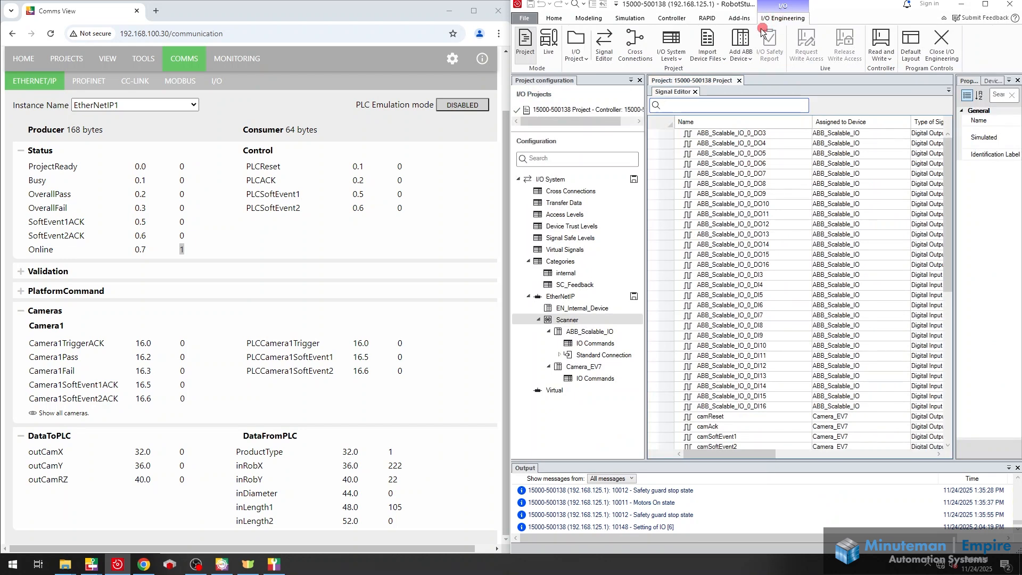
pyautogui.click(717, 59)
pyautogui.click(713, 88)
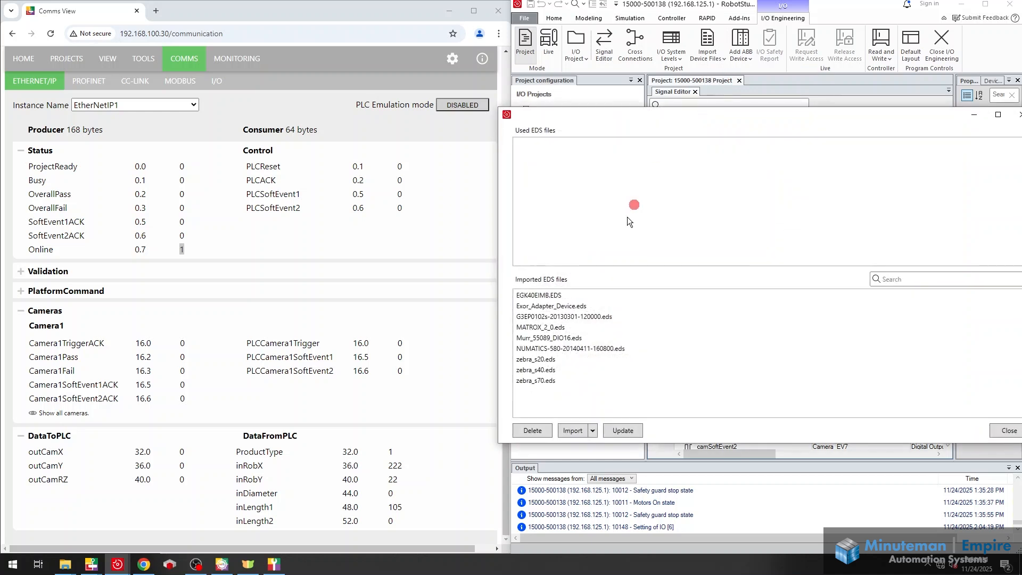
pyautogui.click(543, 327)
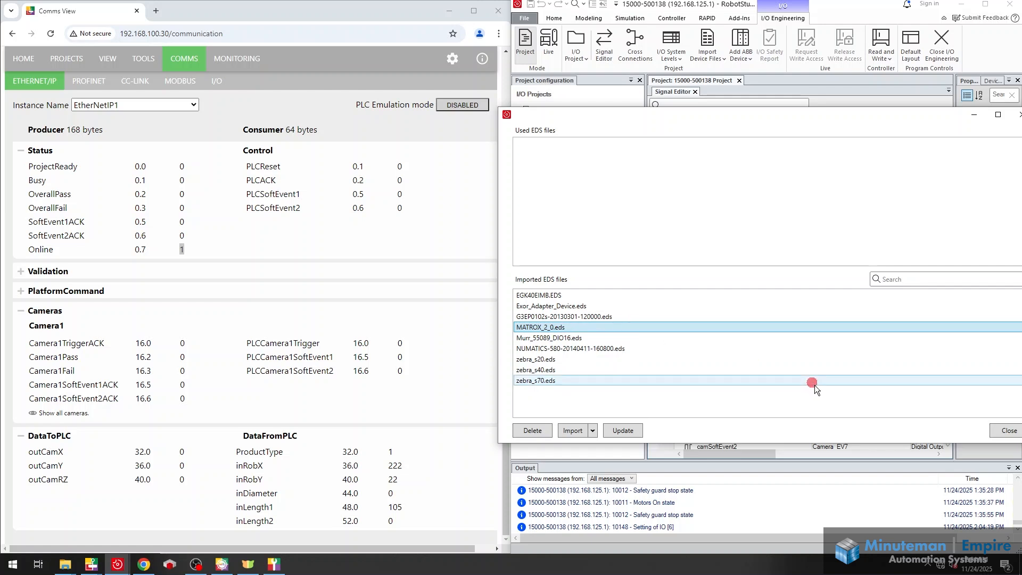
pyautogui.moveTo(933, 121); pyautogui.dragTo(811, 126)
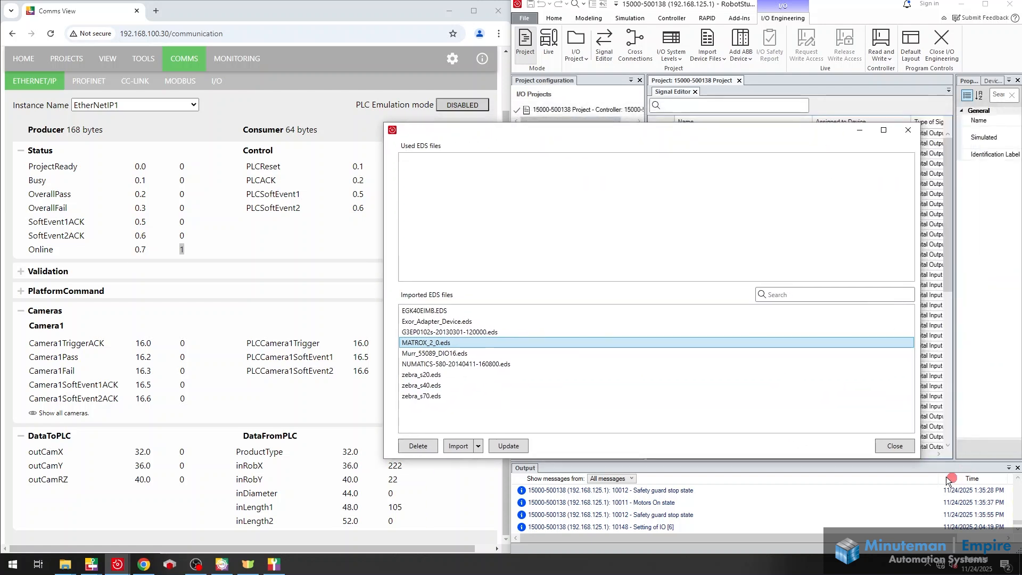
pyautogui.click(900, 508)
# Maximize RobotStudio, widen the device catalogue, and add the Matrox Imaging Vision System device to the EtherNet/IP scanner
pyautogui.click(985, 4)
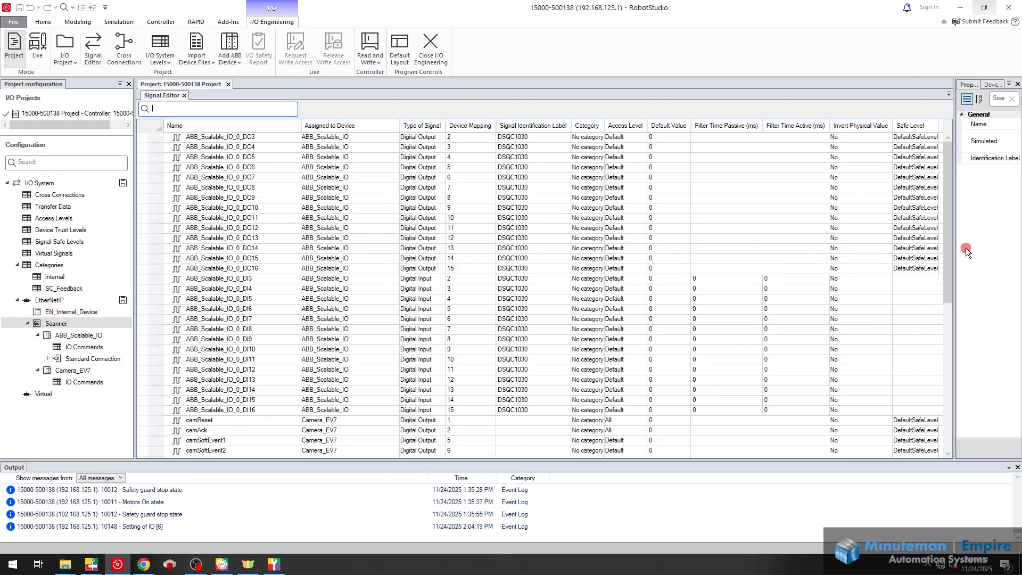
pyautogui.moveTo(958, 251); pyautogui.dragTo(799, 251)
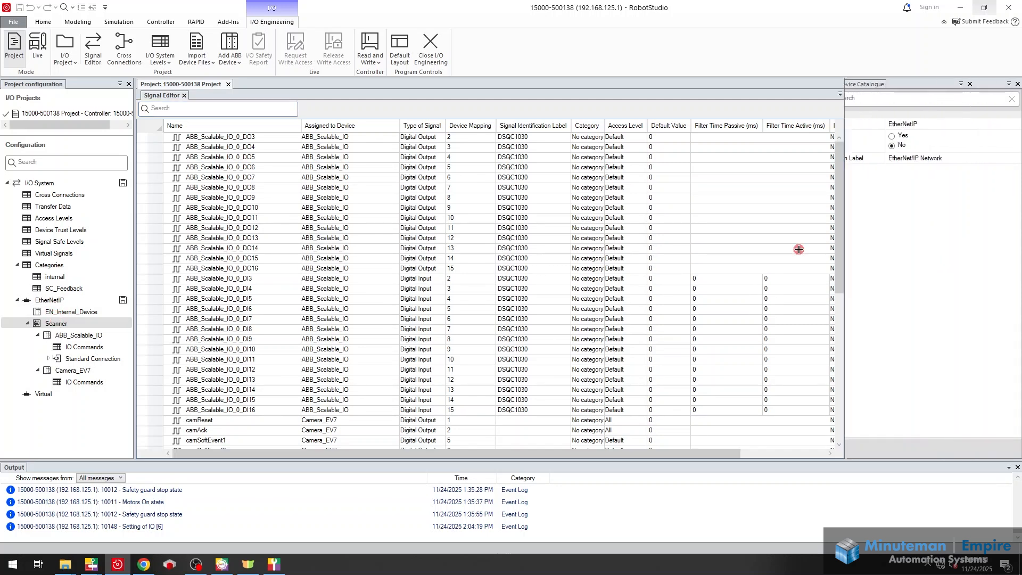
pyautogui.click(864, 85)
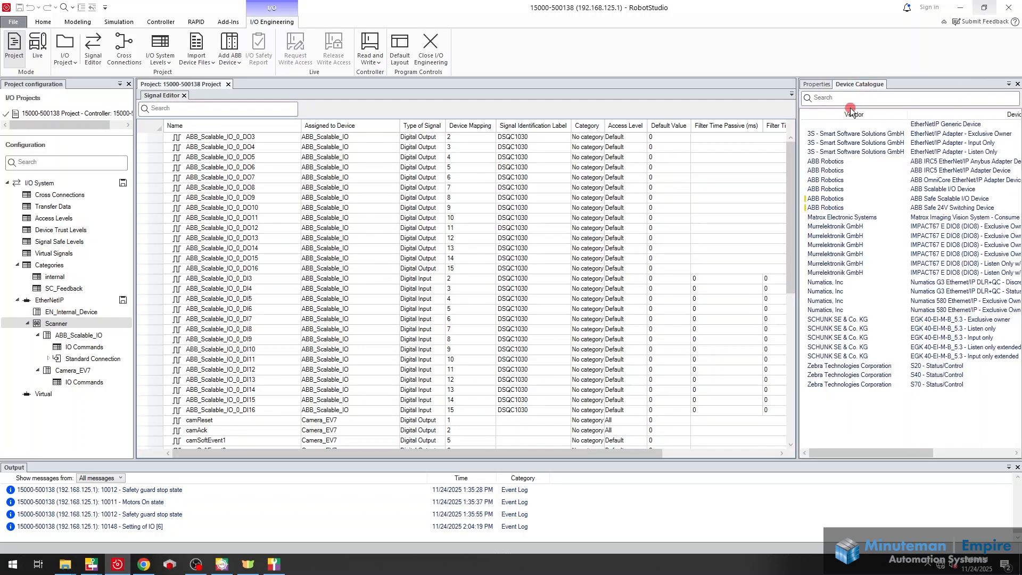
pyautogui.doubleClick(847, 218)
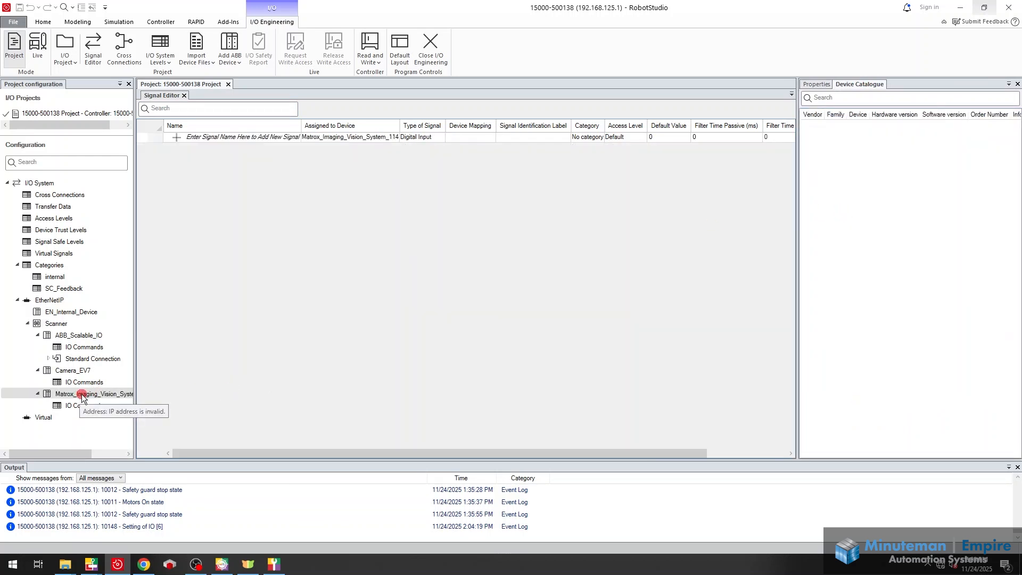
# Set the new Matrox device's network address to 192.168.100.30 and its input size to 168 bytes
pyautogui.click(819, 84)
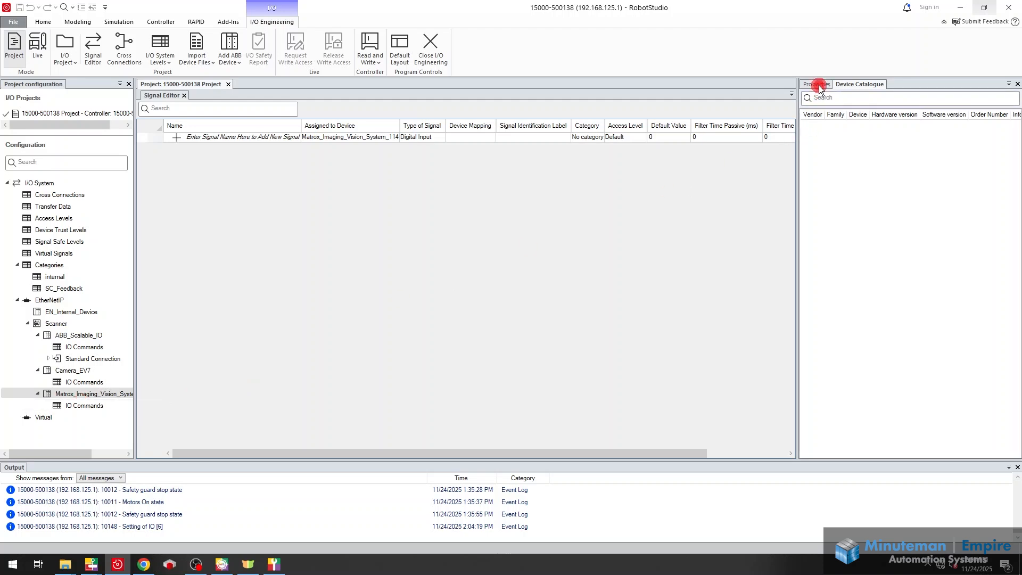
pyautogui.click(899, 322)
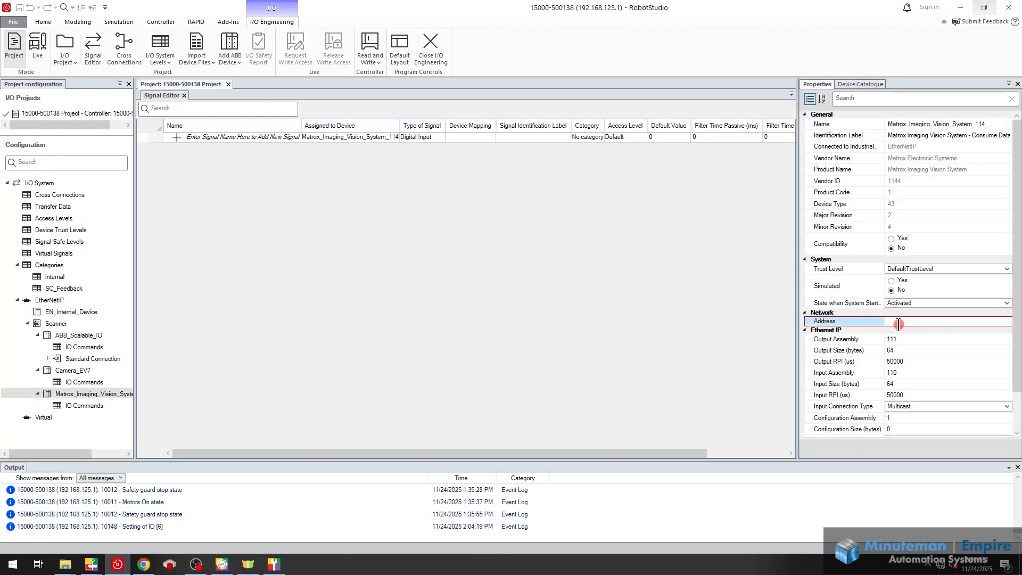
pyautogui.write('192.168.100.30')
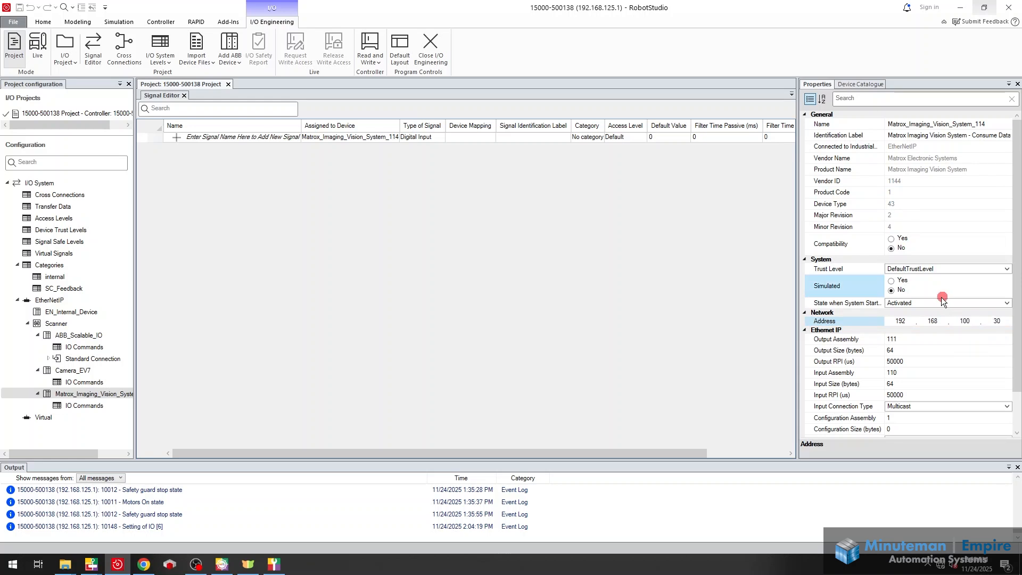
pyautogui.click(902, 375)
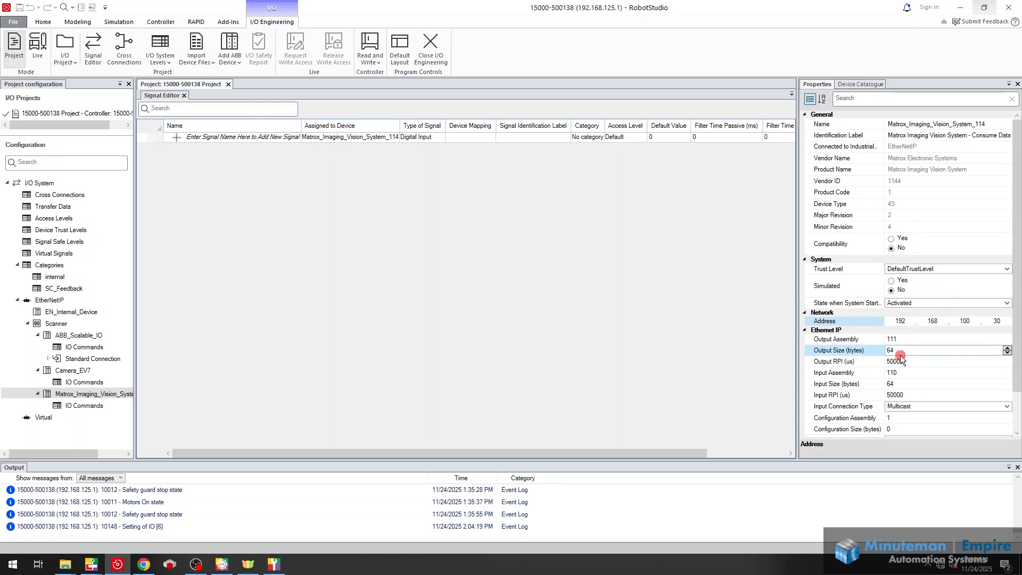
pyautogui.click(904, 383)
pyautogui.write('168')
pyautogui.press('Return')
# Check the producer size on the Comms page in Chrome, and review the new Matrox device's remaining EtherNet/IP settings in RobotStudio
pyautogui.click(153, 572)
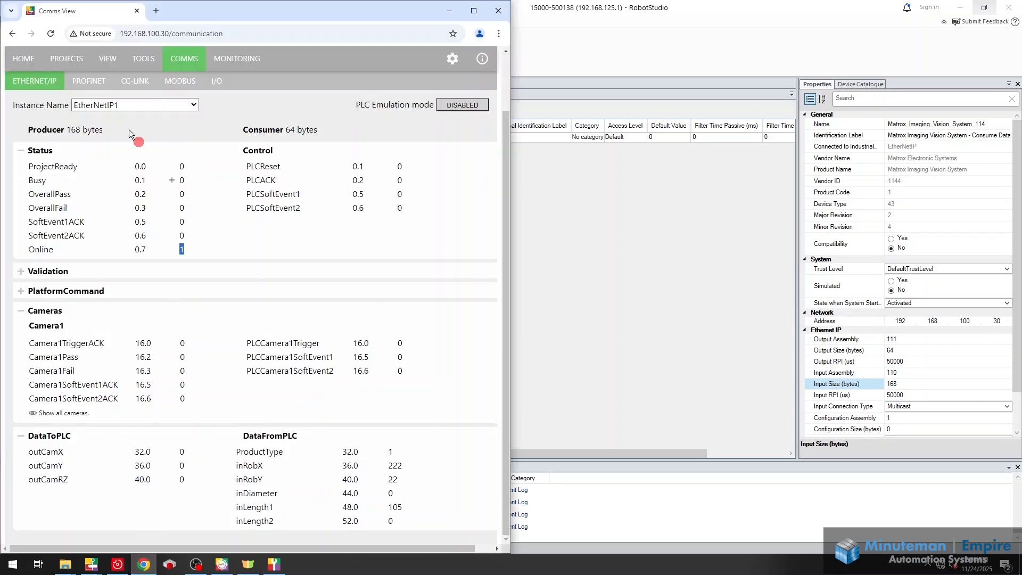
pyautogui.click(708, 369)
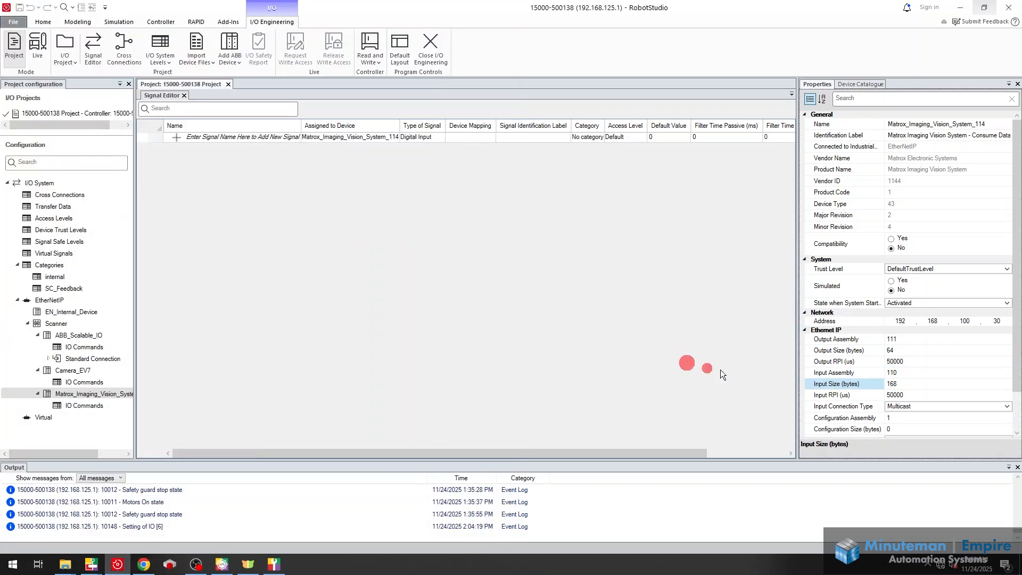
pyautogui.click(892, 396)
pyautogui.scroll(-1, 809, 176)
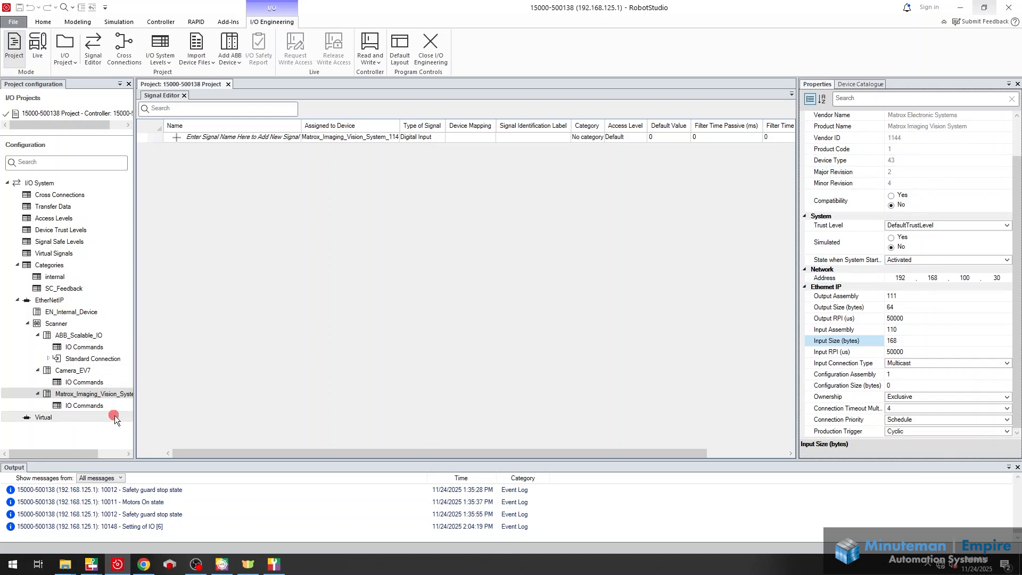
# Delete the newly added Matrox Imaging Vision System device from the EtherNet/IP scanner
pyautogui.rightClick(93, 395)
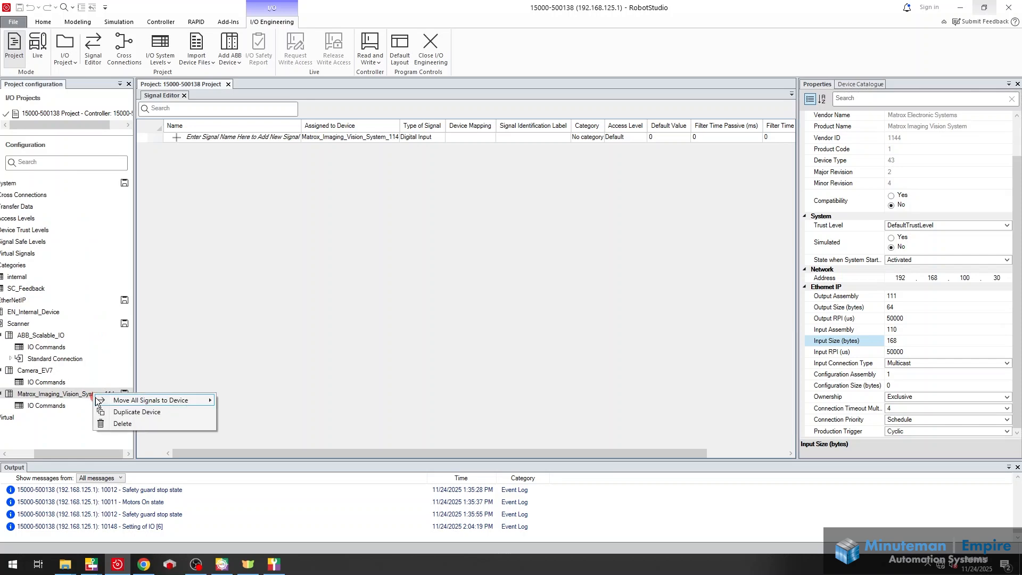
pyautogui.click(120, 422)
pyautogui.click(529, 314)
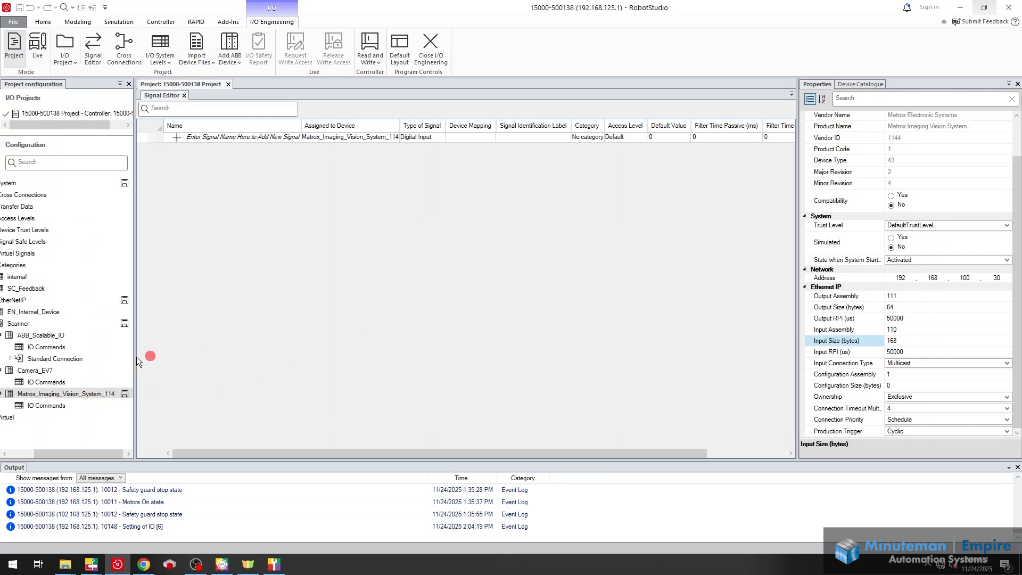
# Review the signal types and device mappings of Camera_EV7 in the Signal Editor, and return to the controller's I/O signal view
pyautogui.click(80, 371)
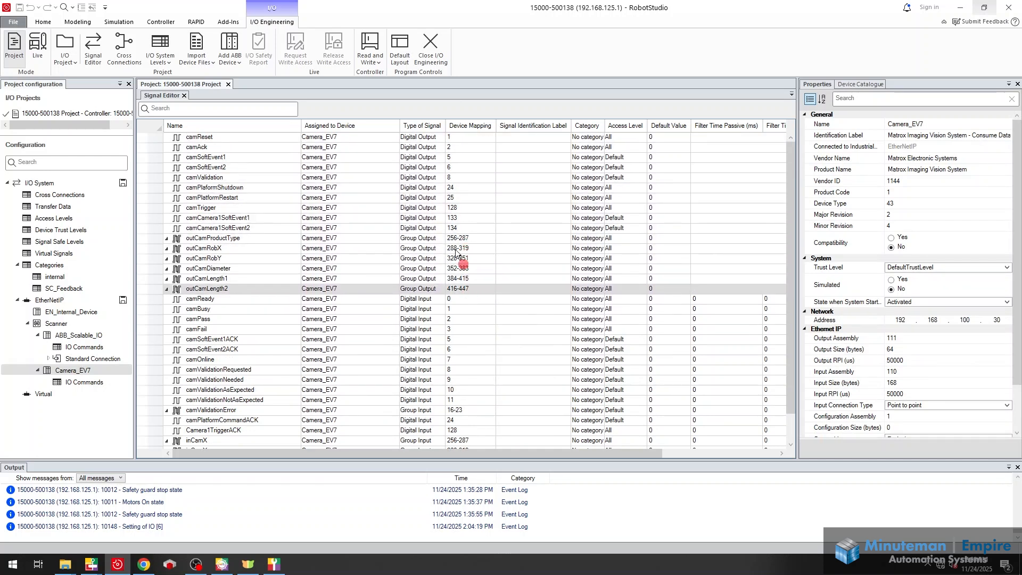
pyautogui.scroll(-1, 471, 232)
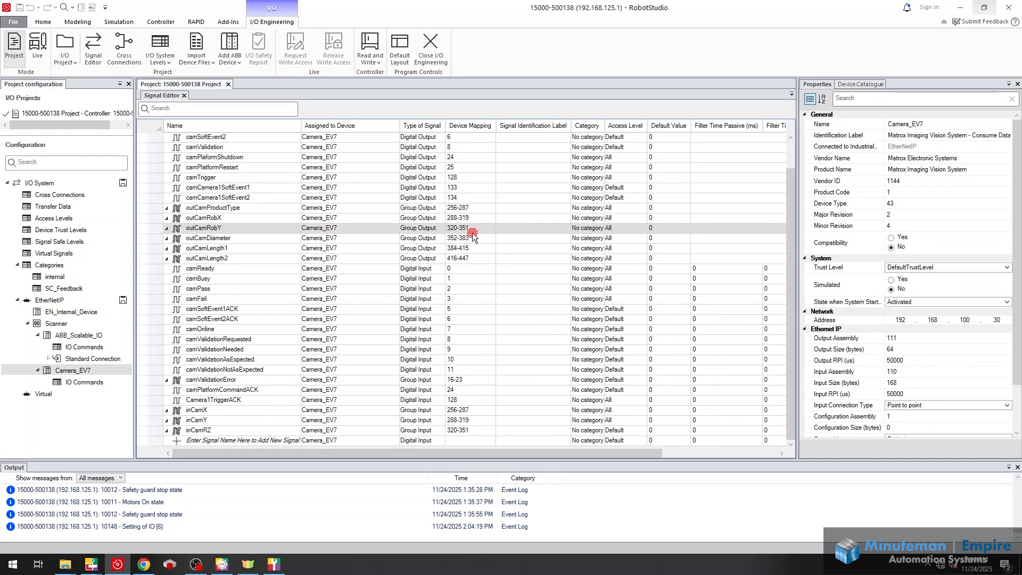
pyautogui.click(169, 23)
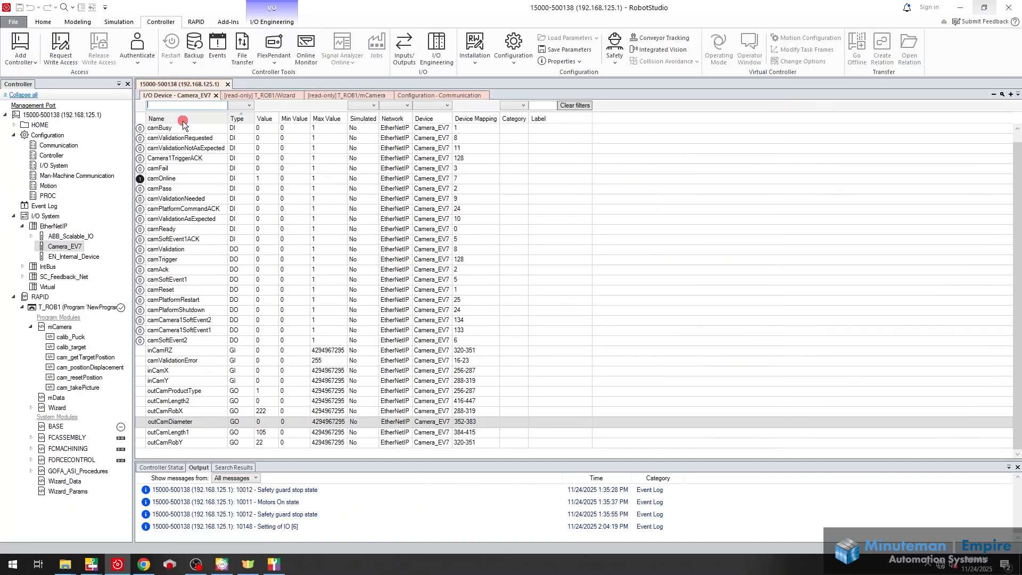